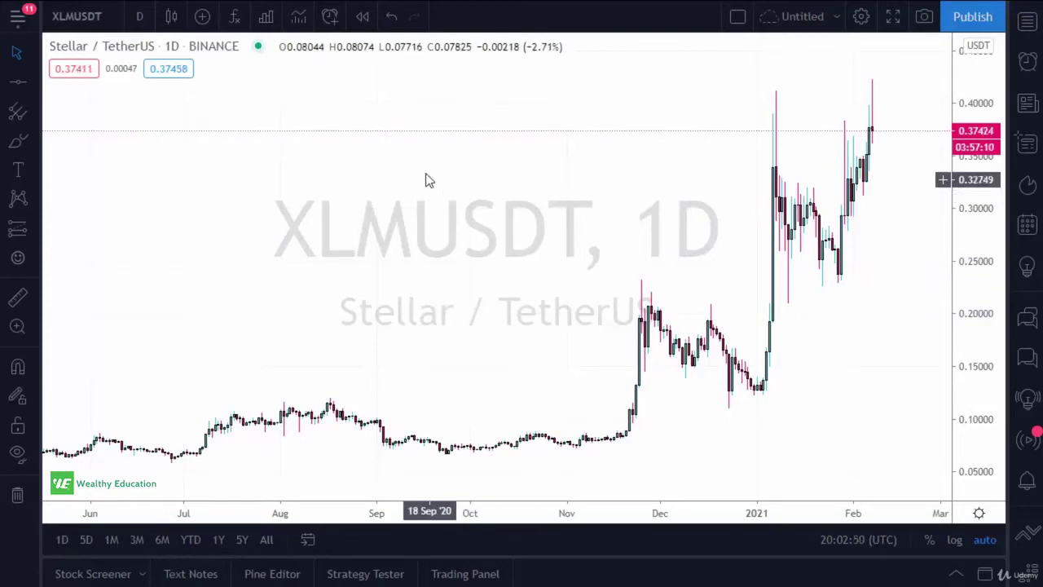
- Add an RSI 14 pane below the XLMUSDT daily chart and make the pane slightly taller
left_click(233, 18)
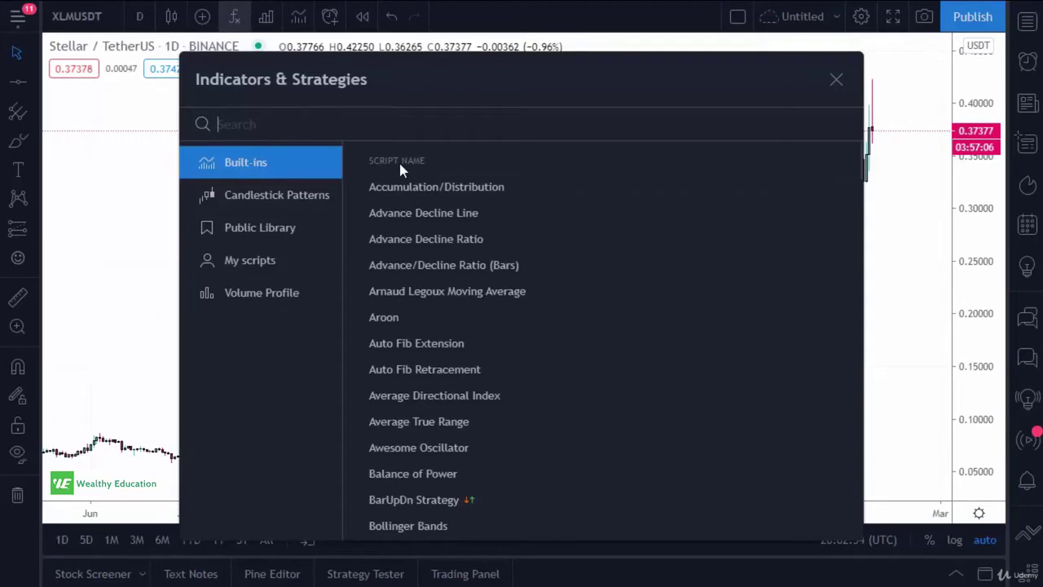
type("RSI")
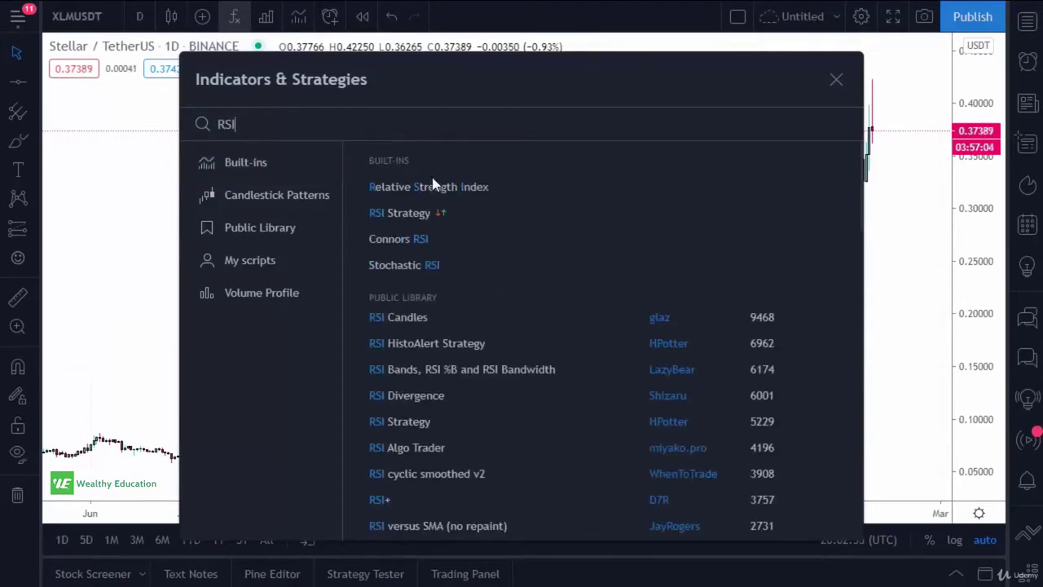
left_click(450, 187)
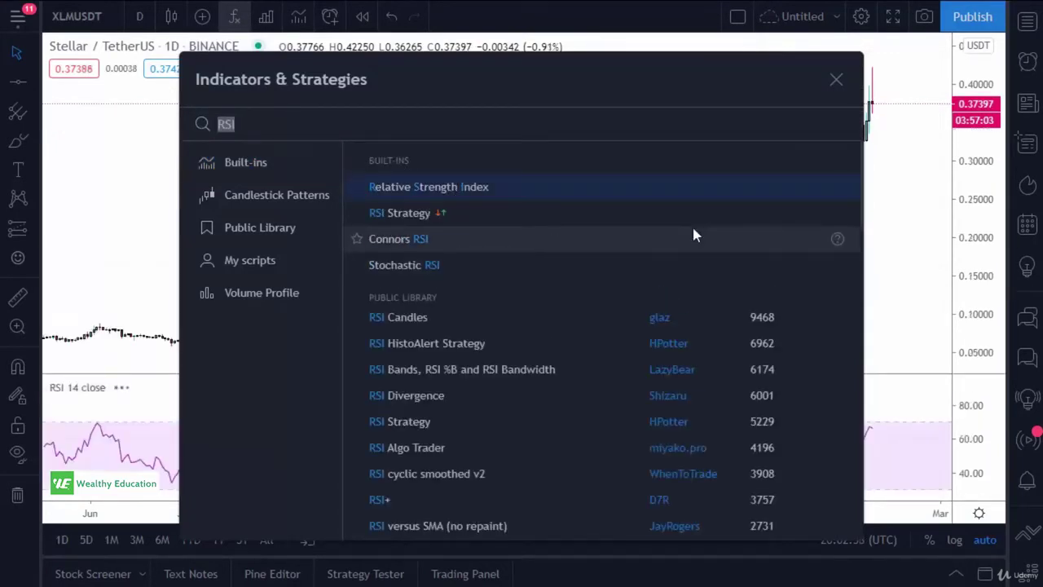
left_click(837, 80)
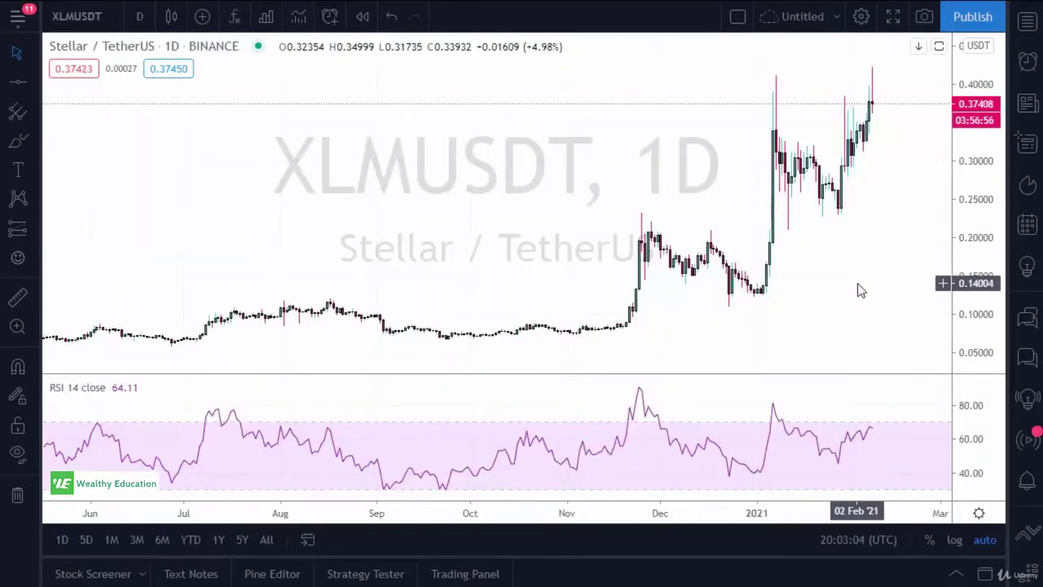
left_click_drag(657, 374, 652, 362)
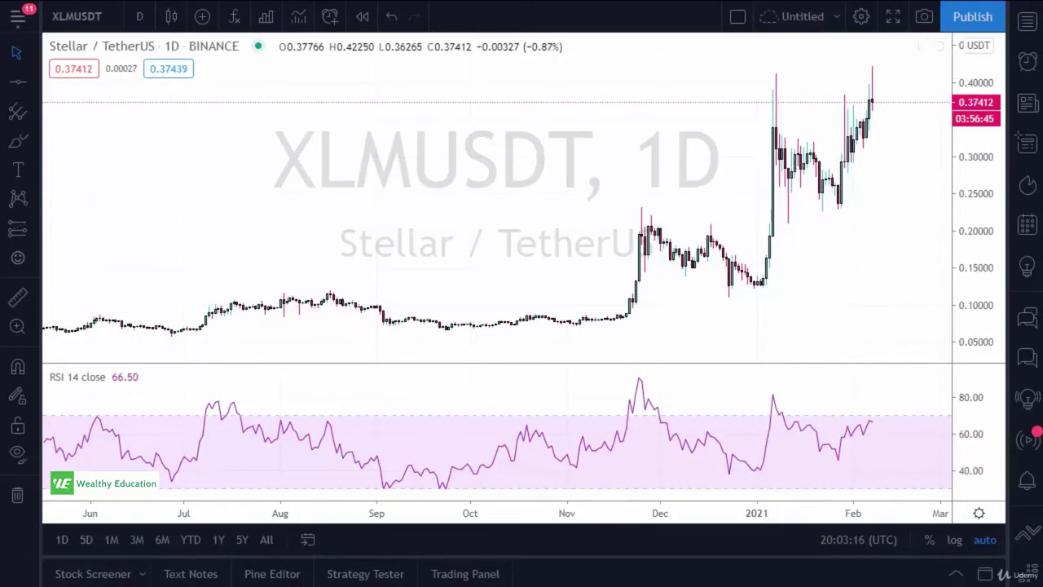
mouse_move(635, 376)
left_mouse_down()
mouse_move(653, 380)
mouse_move(636, 373)
left_mouse_up()
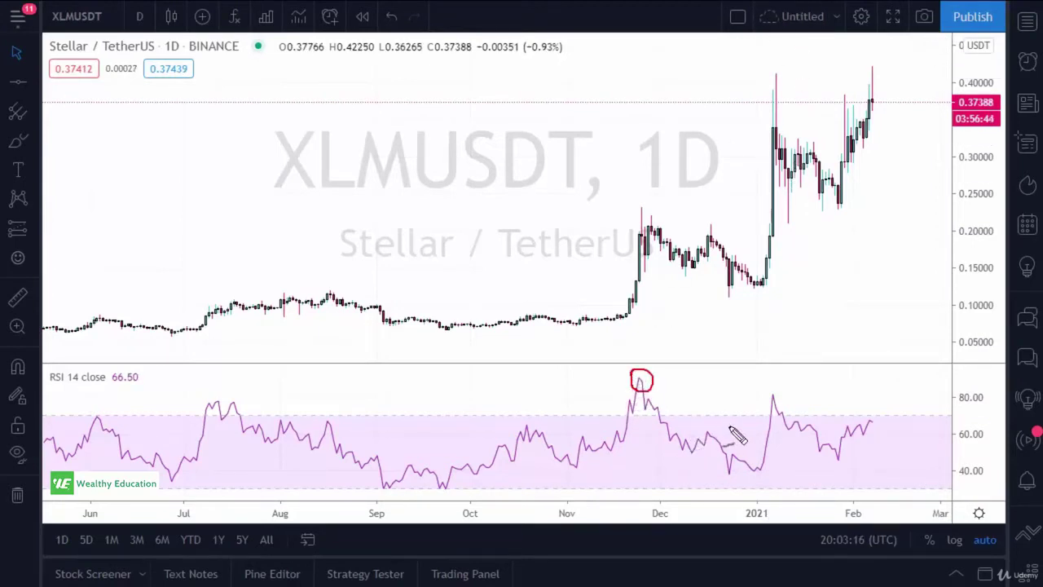
mouse_move(774, 404)
left_mouse_down()
mouse_move(783, 391)
mouse_move(775, 383)
left_mouse_up()
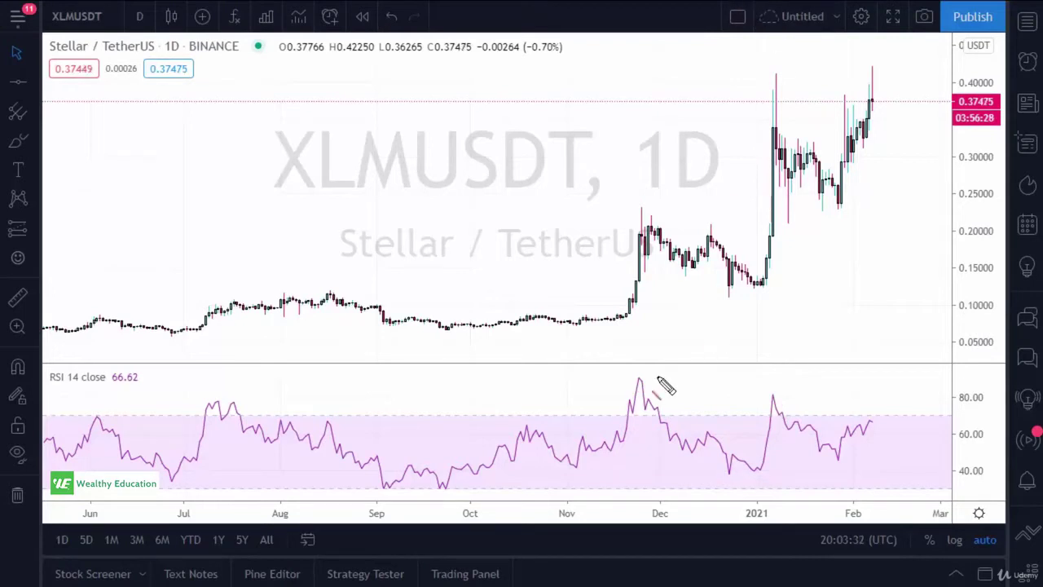
left_click(630, 374)
left_click(806, 397)
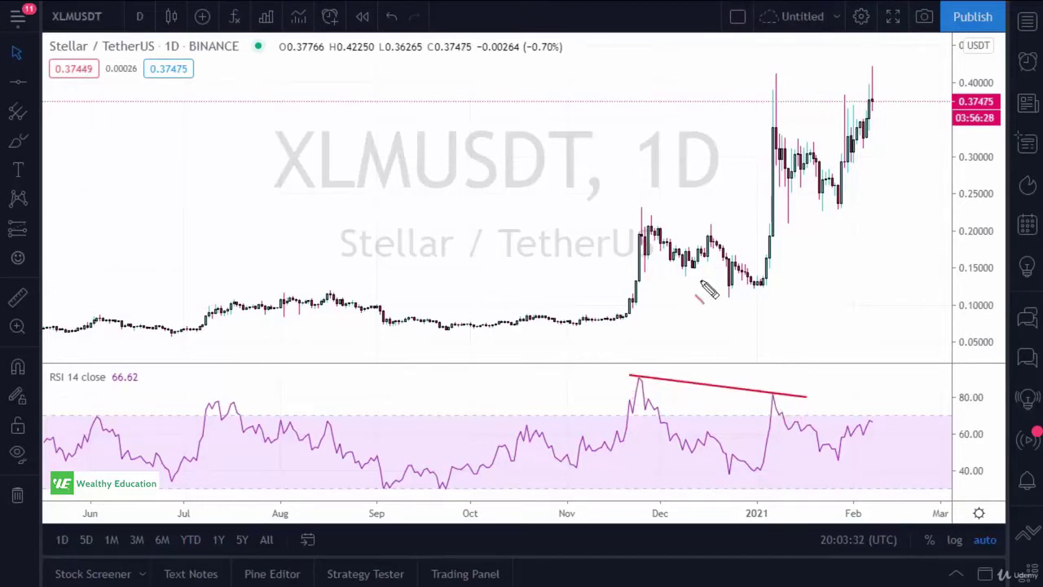
left_click(640, 206)
left_click(789, 58)
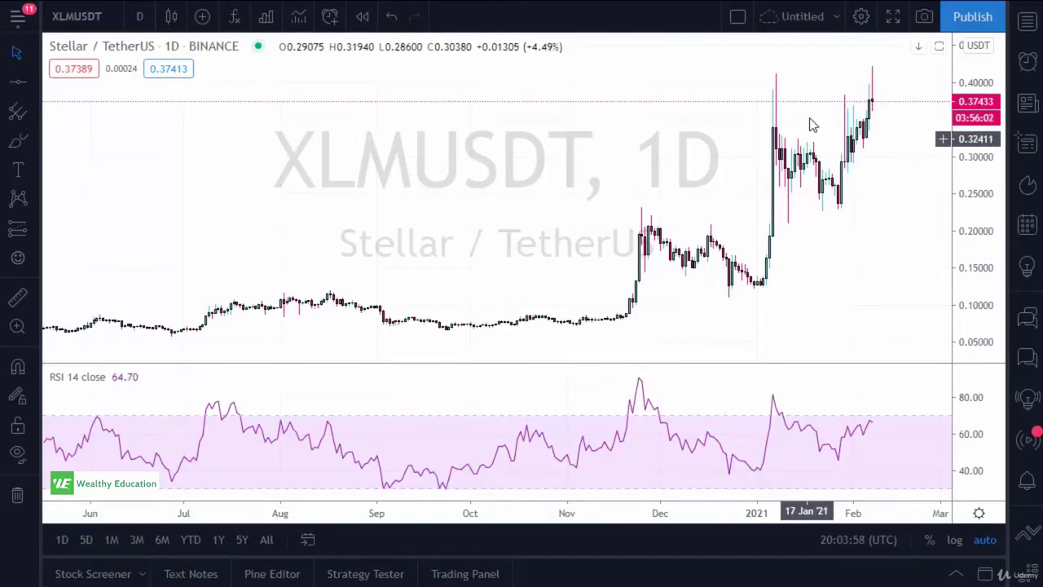
mouse_move(652, 385)
left_mouse_down()
mouse_move(634, 383)
mouse_move(652, 376)
mouse_move(650, 387)
left_mouse_up()
mouse_move(775, 388)
left_mouse_down()
mouse_move(766, 400)
mouse_move(775, 385)
left_mouse_up()
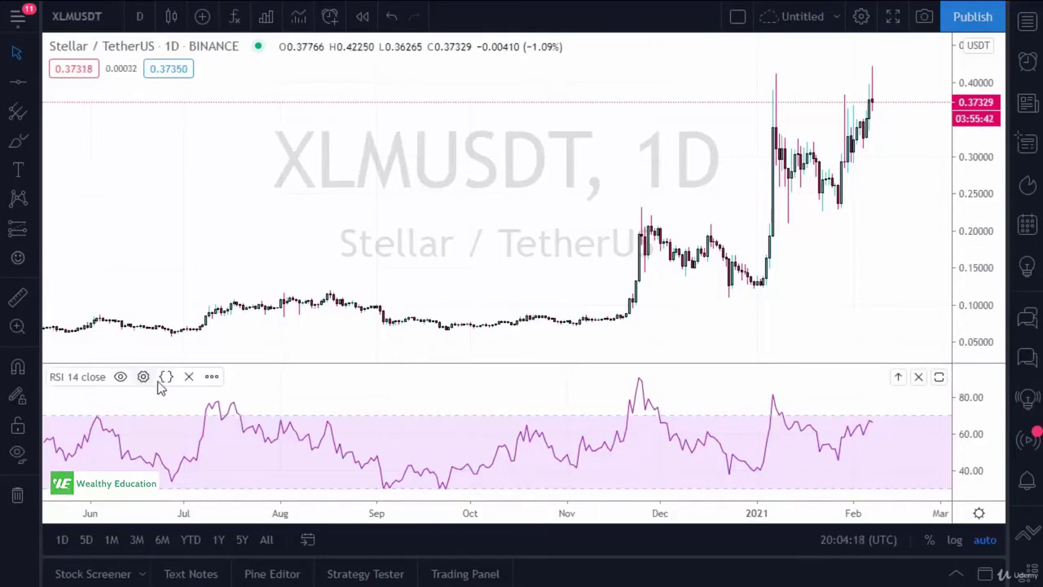
- Remove the RSI pane and add the Volume indicator to the XLMUSDT daily chart
left_click(186, 378)
left_click(234, 16)
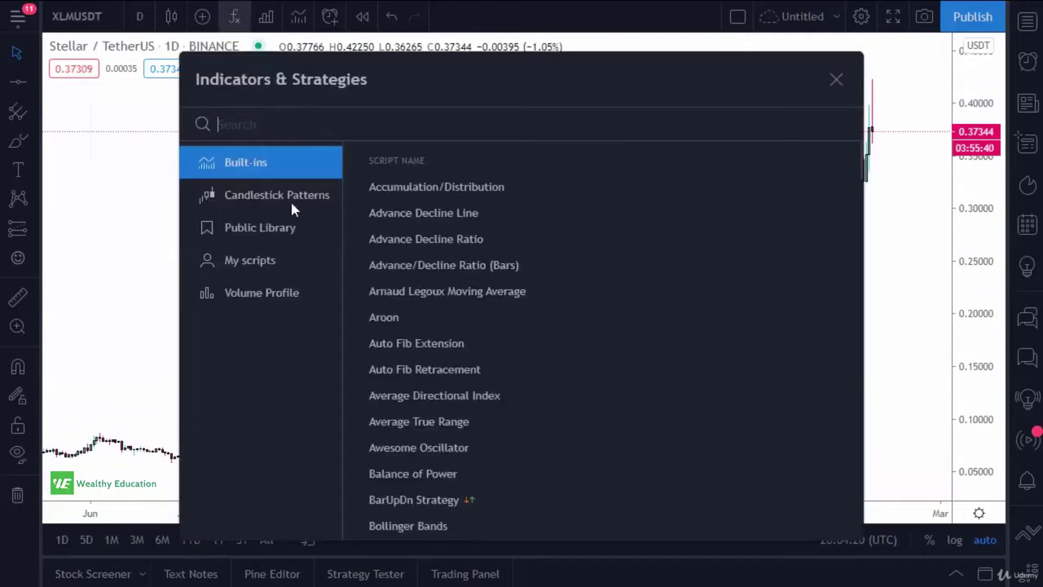
type("vol")
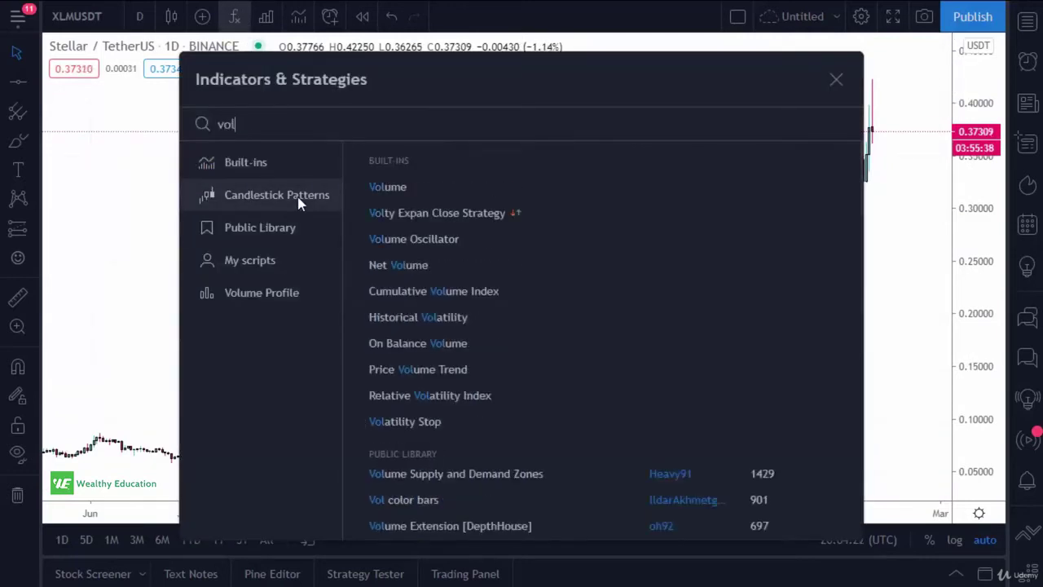
left_click(388, 186)
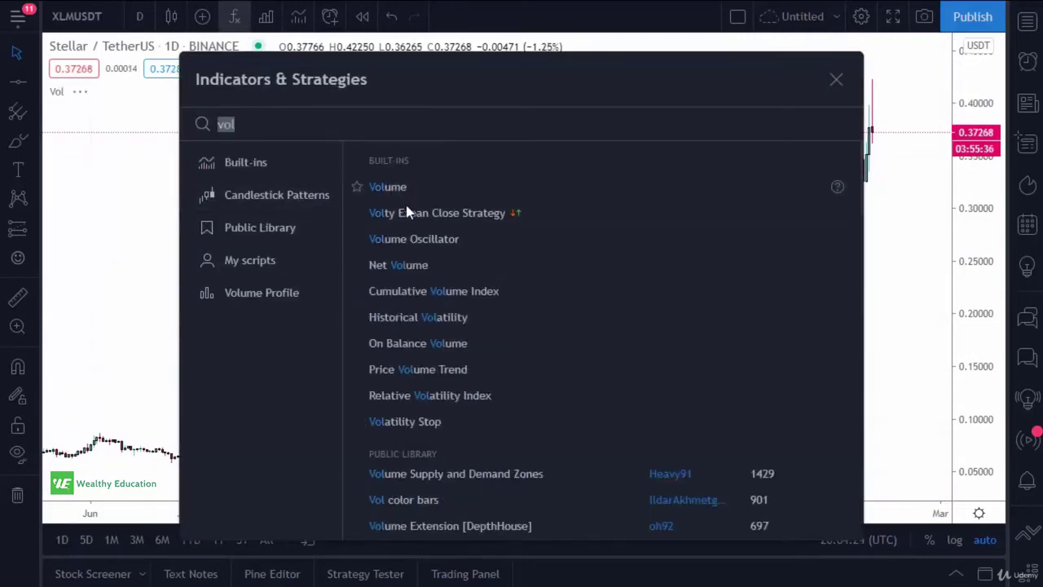
left_click(834, 83)
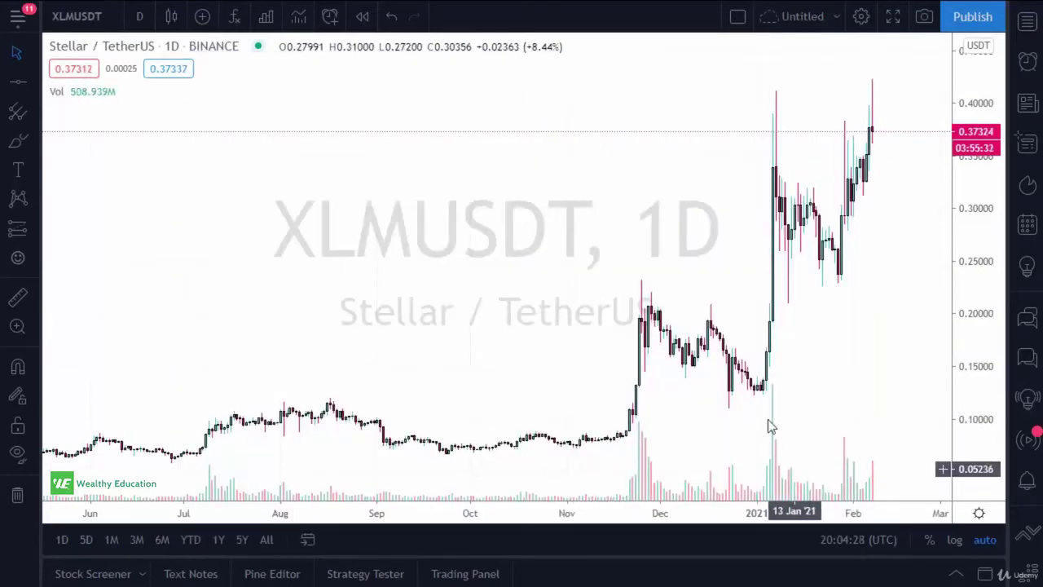
scroll(668, 389, "up", 3)
scroll(666, 390, "up", 1)
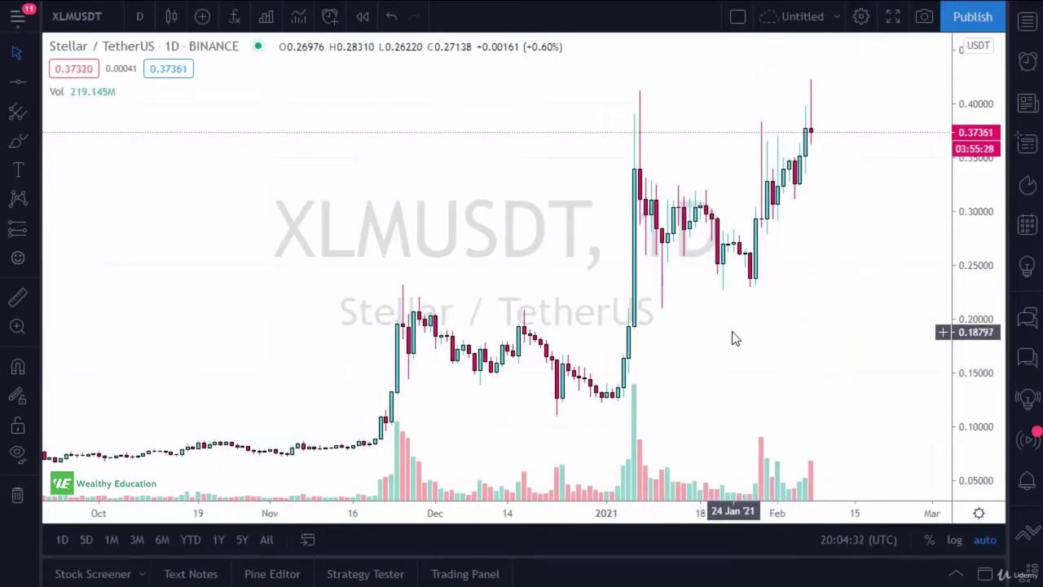
scroll(730, 339, "down", 1)
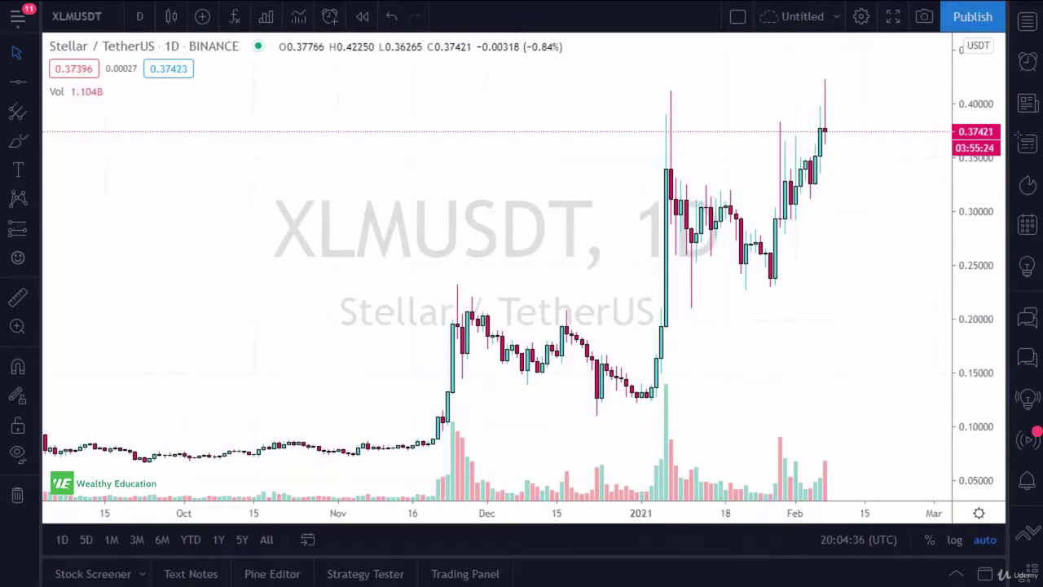
mouse_move(456, 440)
left_mouse_down()
mouse_move(444, 428)
mouse_move(452, 439)
left_mouse_up()
left_click_drag(664, 414, 667, 409)
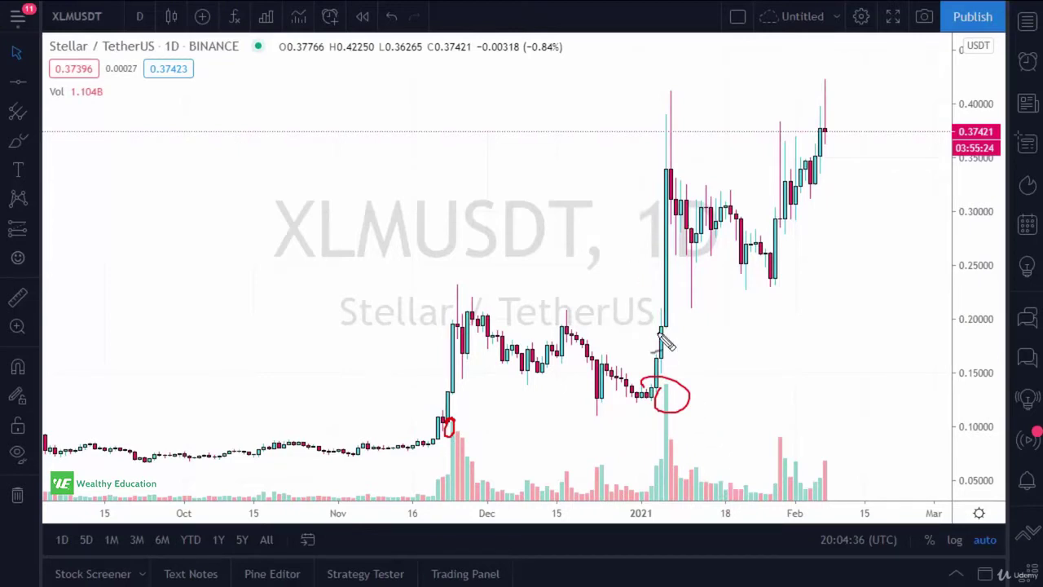
left_click_drag(778, 428, 784, 424)
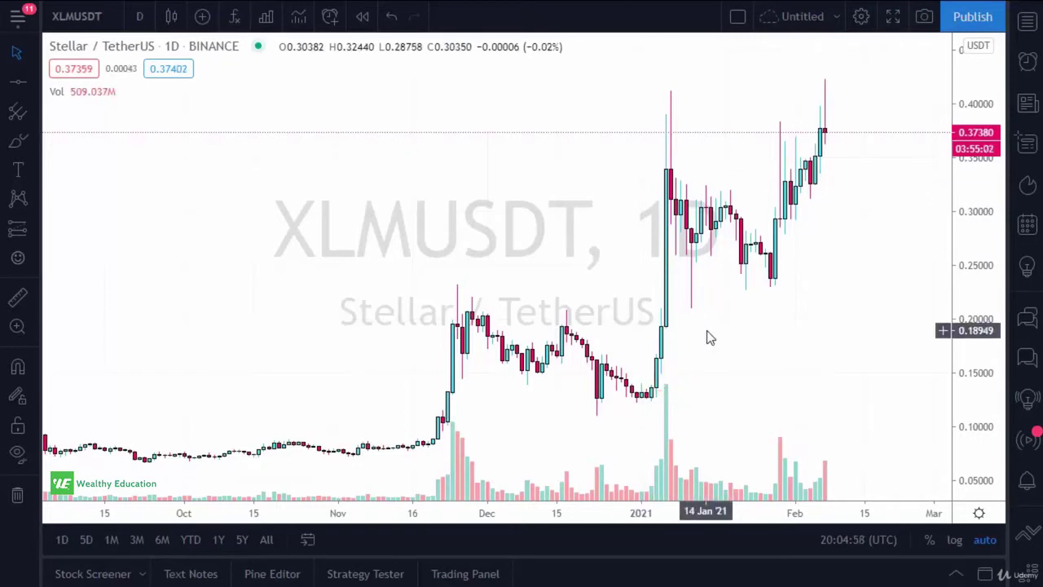
scroll(833, 454, "down", 2)
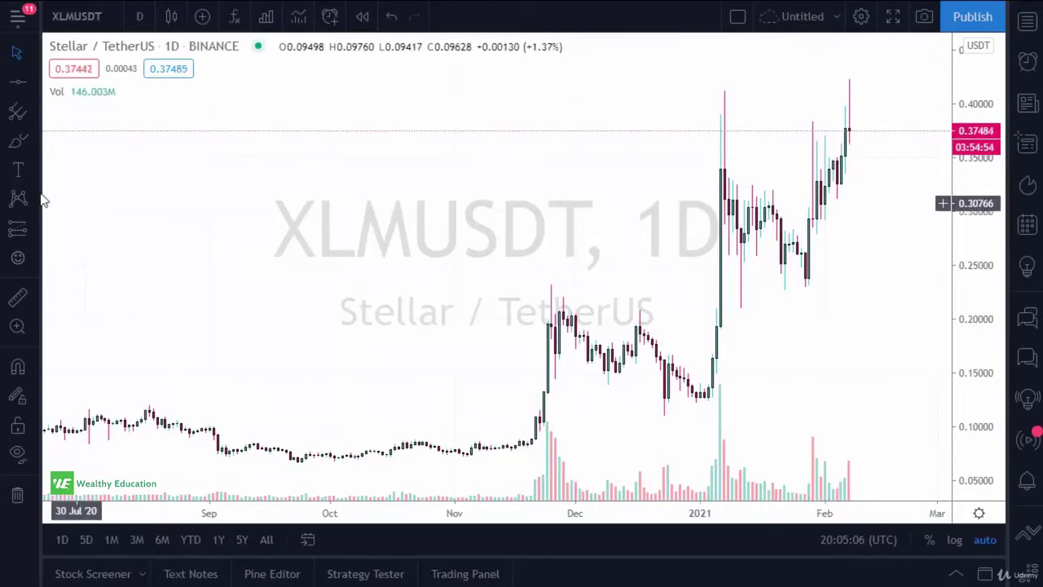
- Place a horizontal support line just above 0.20 on XLMUSDT, then switch to BCHUSDT
left_click(17, 88)
left_click(497, 287)
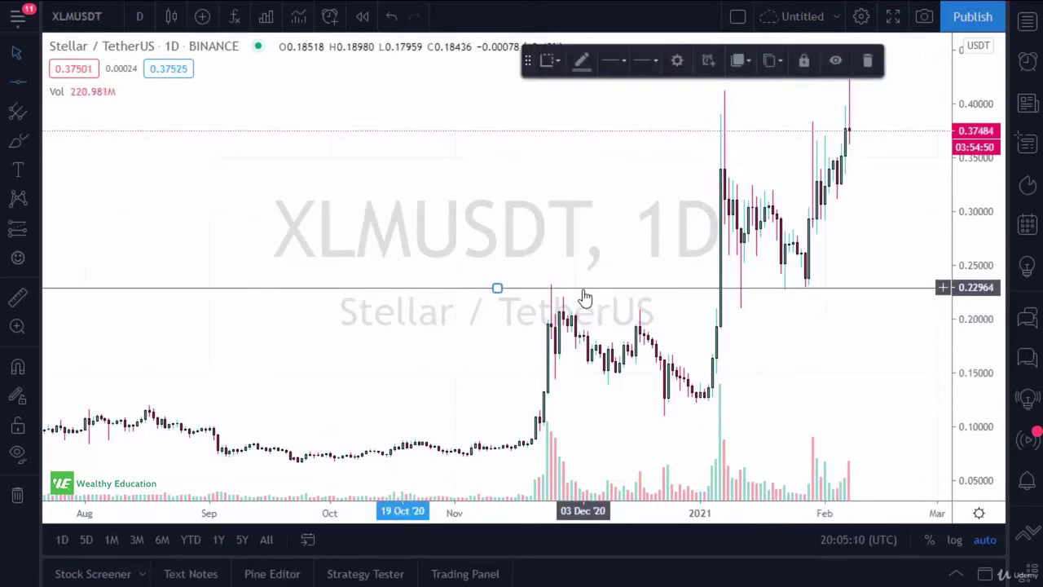
left_click_drag(583, 287, 574, 320)
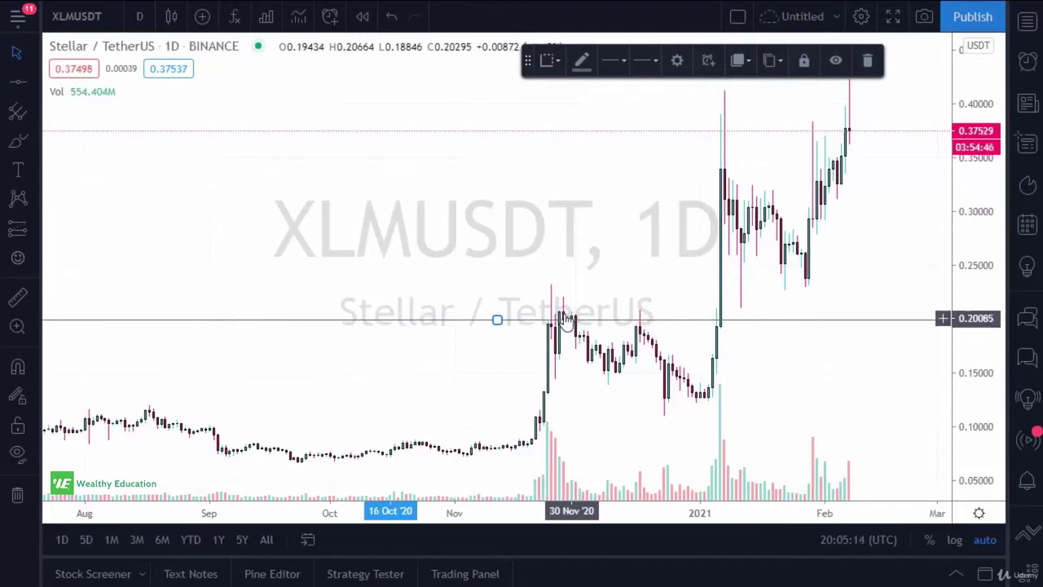
left_click(719, 359)
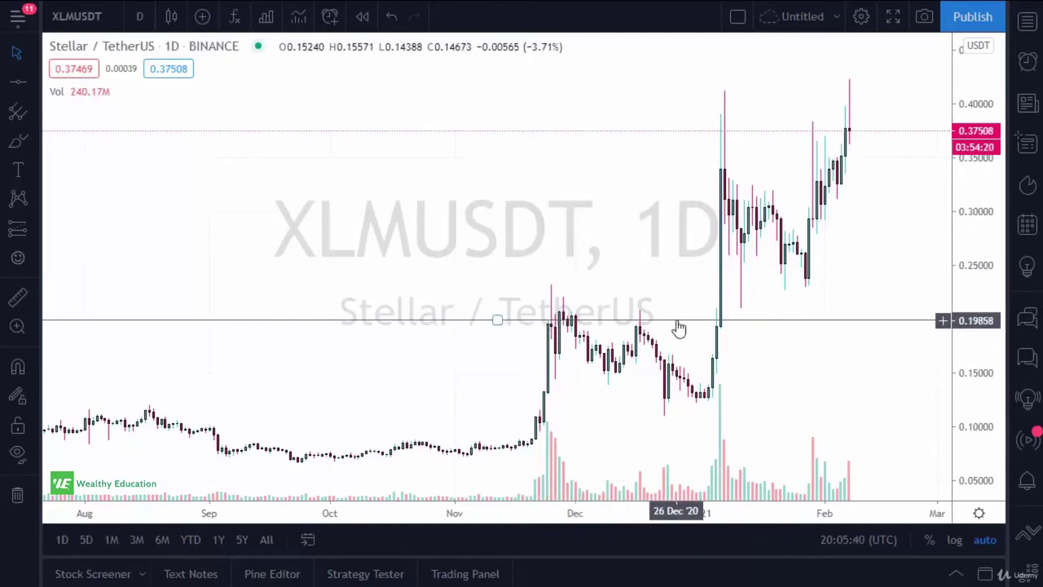
left_click_drag(676, 320, 677, 308)
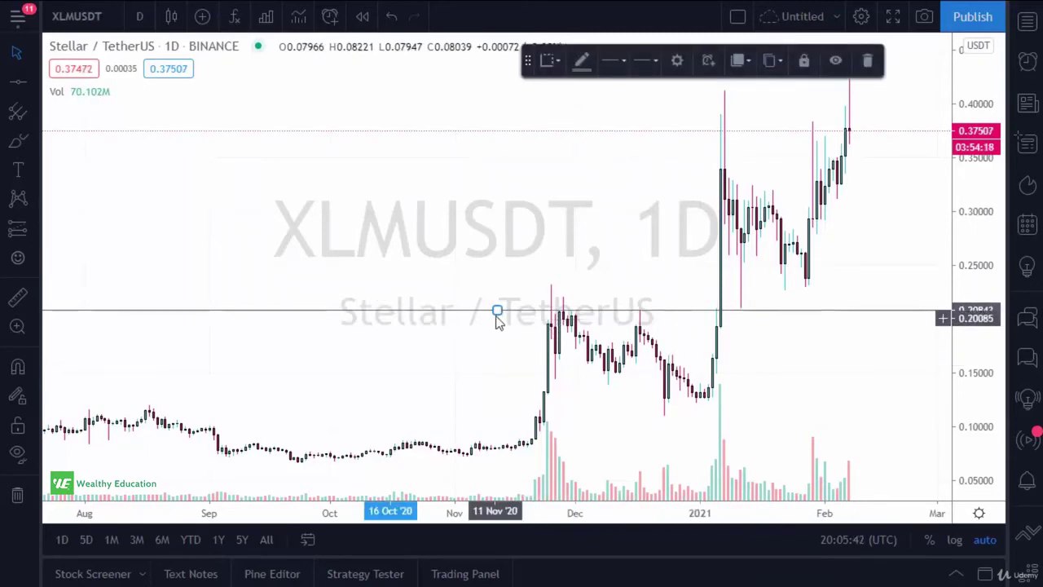
left_click(321, 182)
key("space")
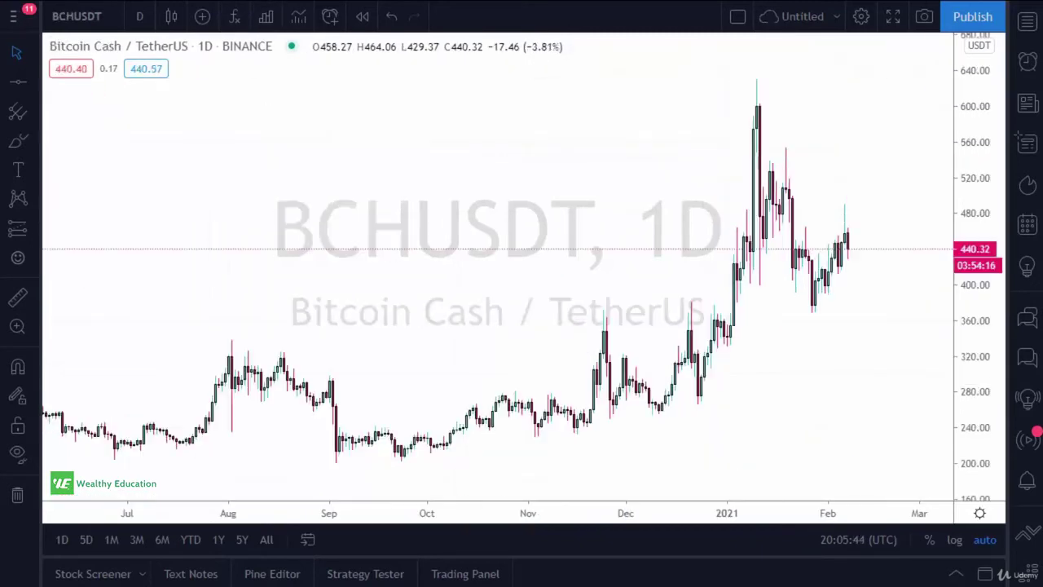
- Add an RSI 14 pane to BCHUSDT and pan back to show February through early October
left_click(234, 16)
type("rsi")
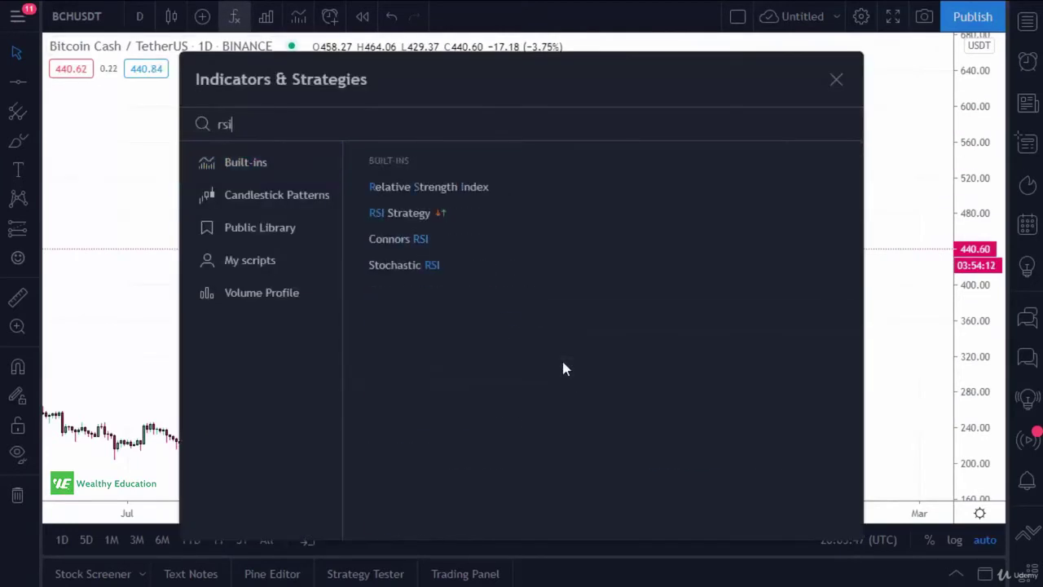
left_click(466, 189)
left_click(836, 81)
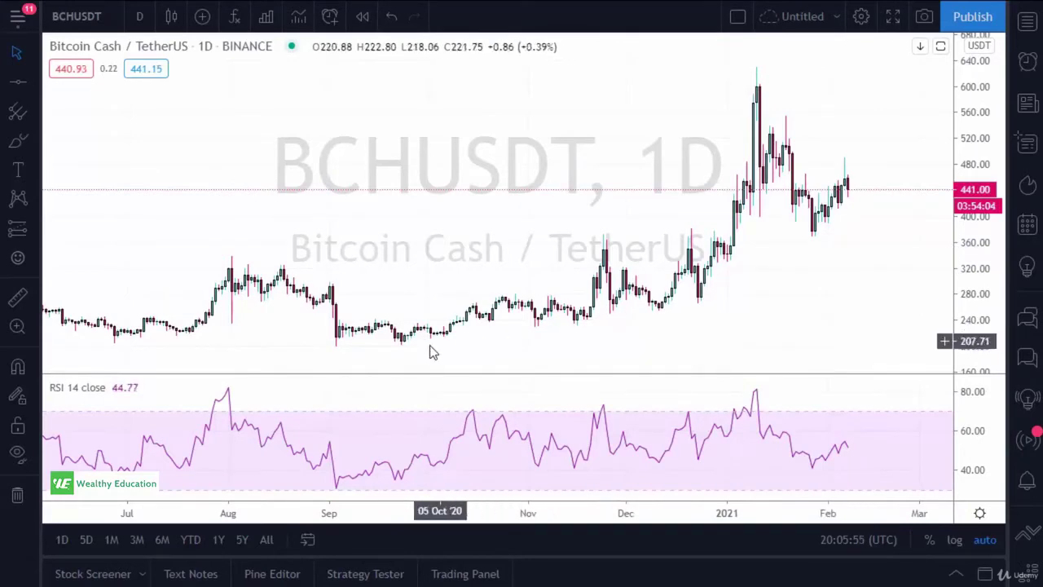
left_click_drag(429, 349, 755, 298)
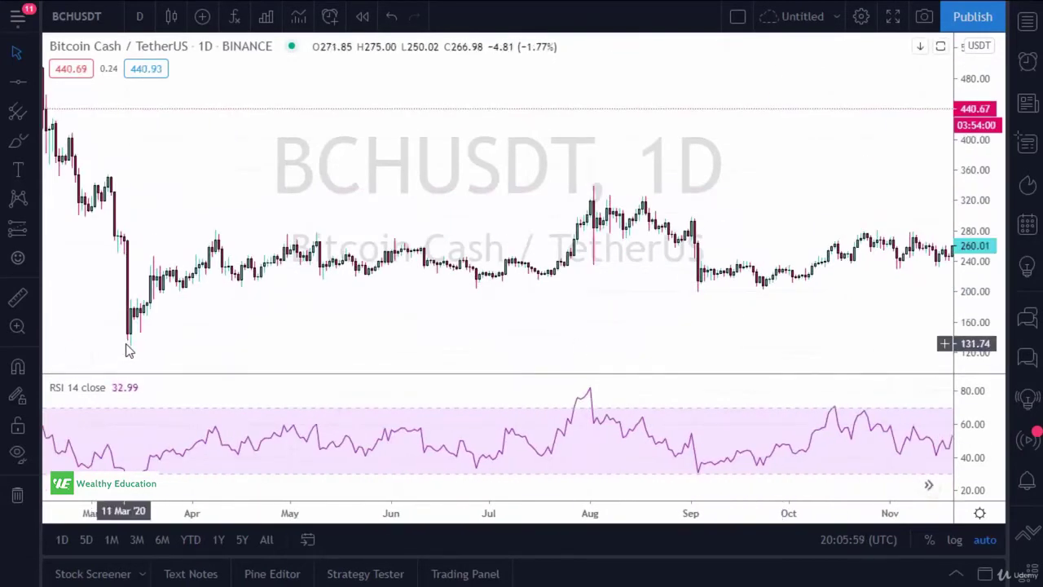
left_click_drag(126, 351, 340, 339)
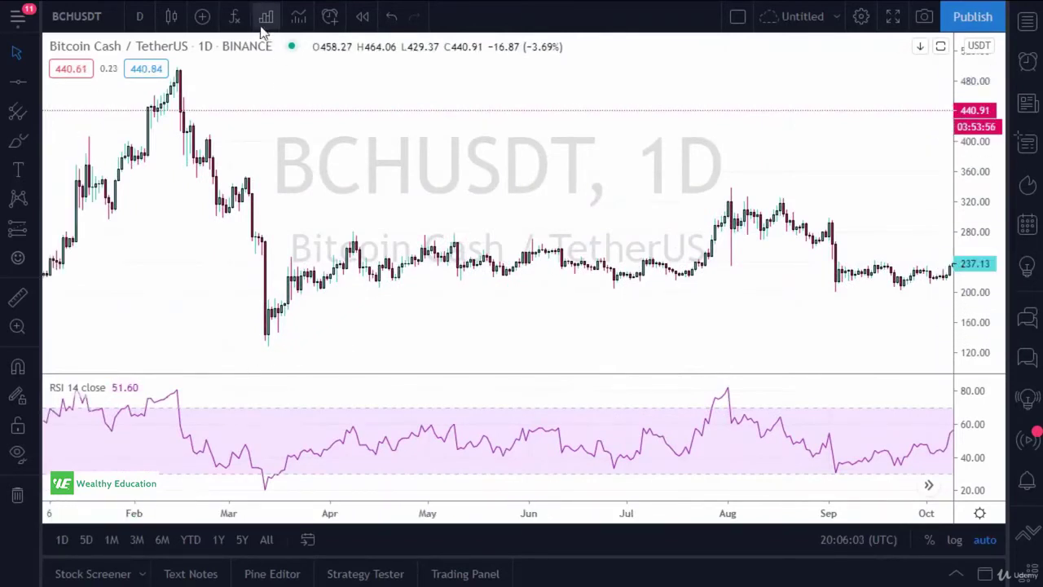
- Add the Volume indicator to the BCHUSDT daily chart
left_click(236, 17)
type("vol")
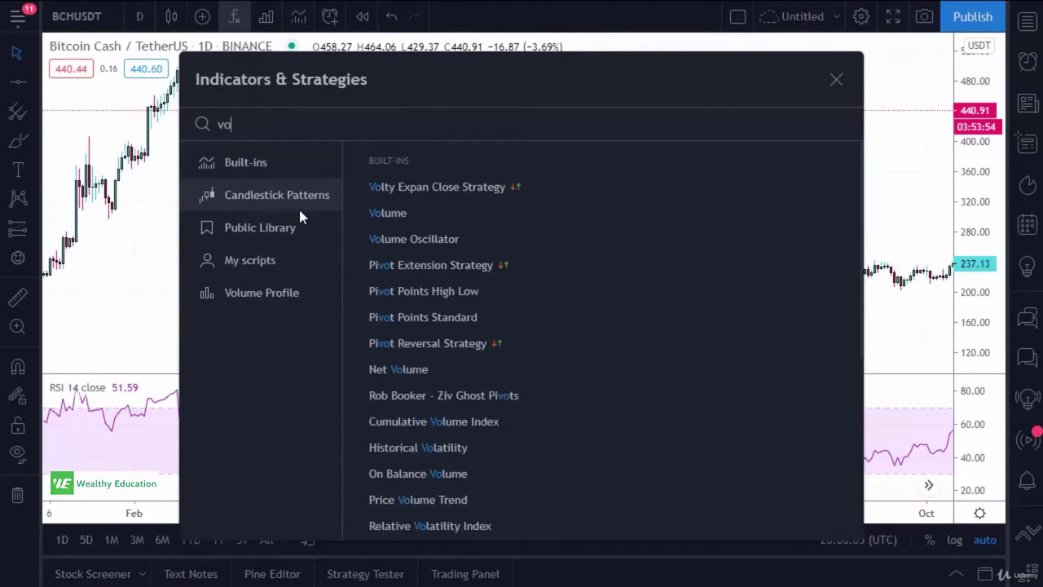
left_click(390, 189)
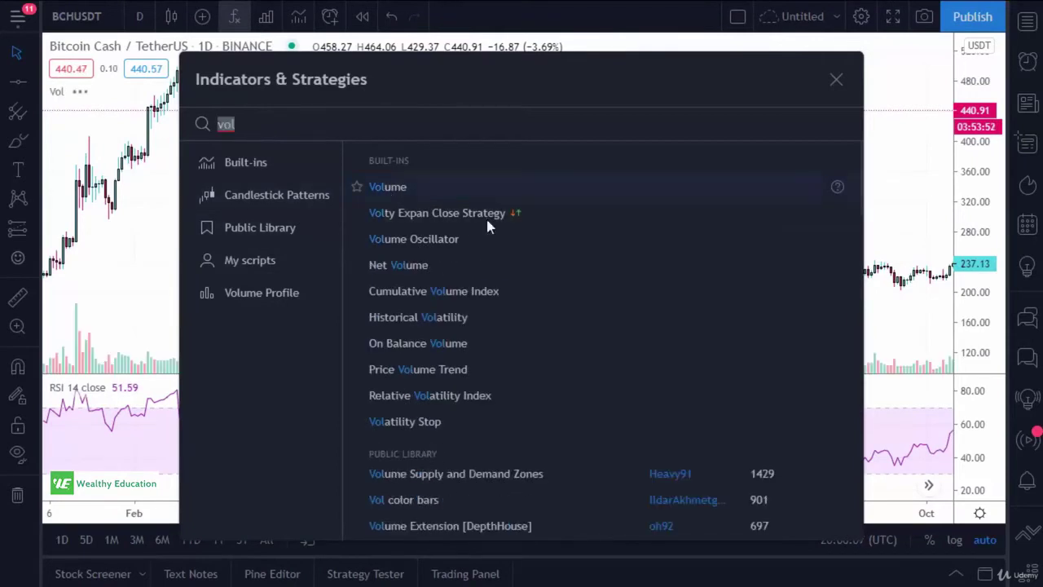
left_click(840, 81)
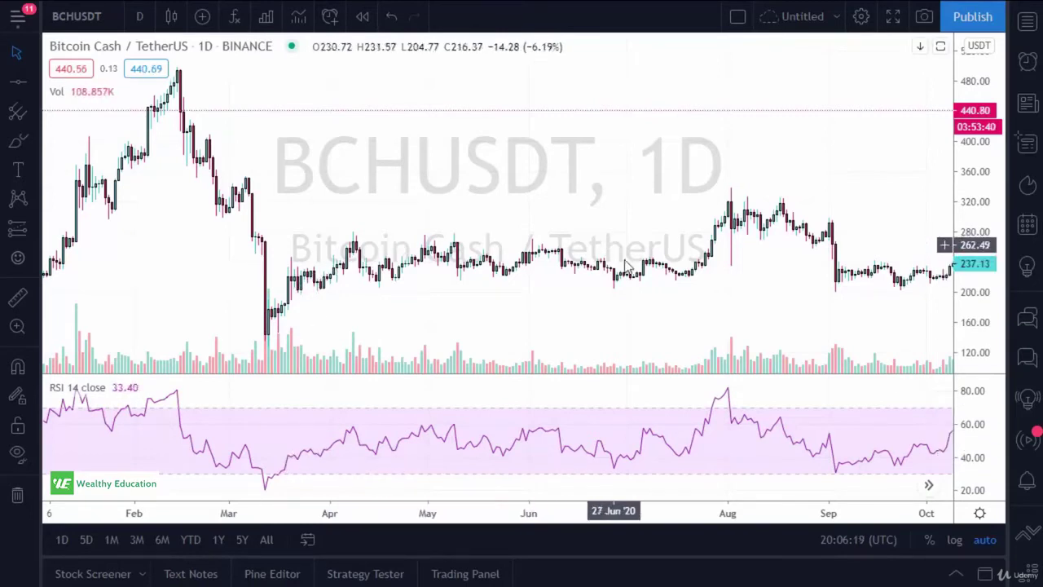
- Pan the chart toward later dates until the early-2021 price spike is visible
left_click_drag(661, 316, 514, 317)
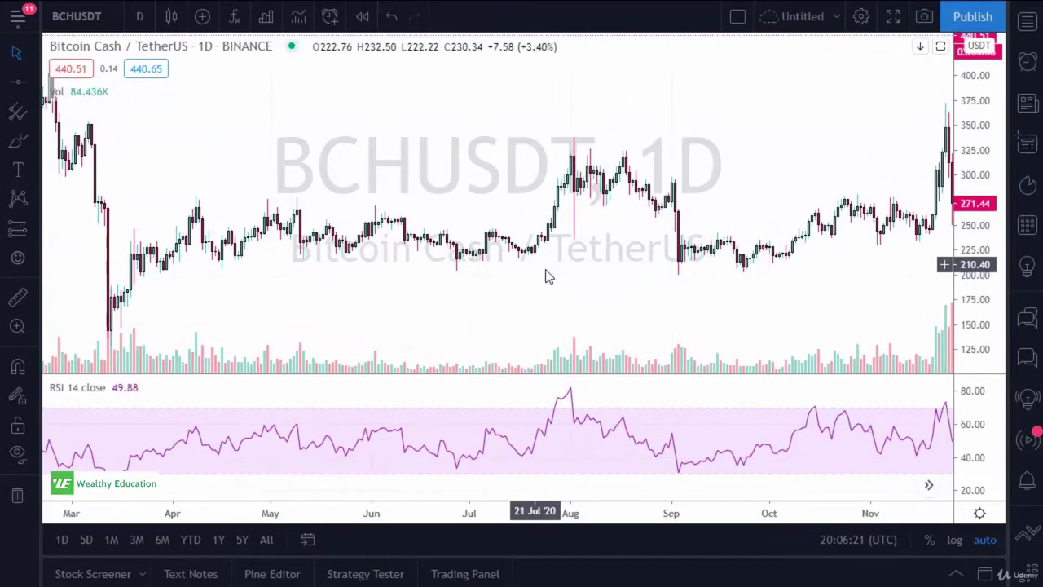
left_click_drag(547, 274, 447, 270)
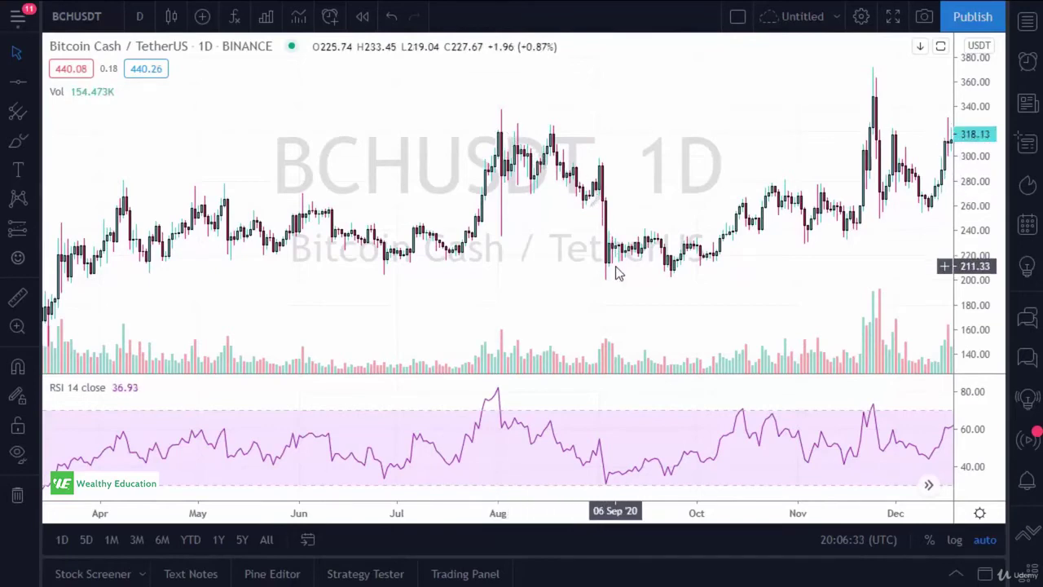
left_click_drag(679, 285, 714, 258)
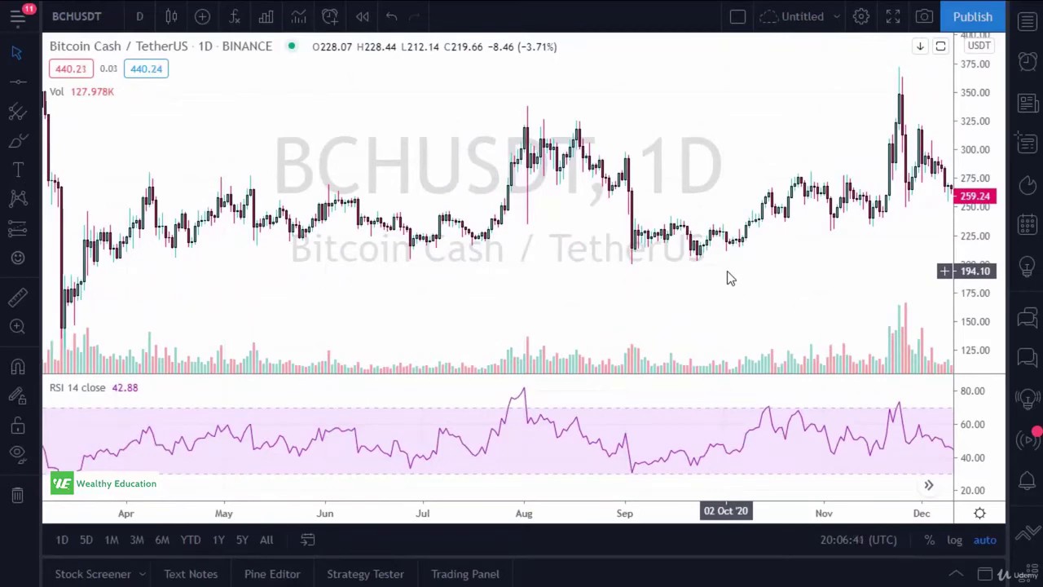
left_click_drag(819, 314, 504, 320)
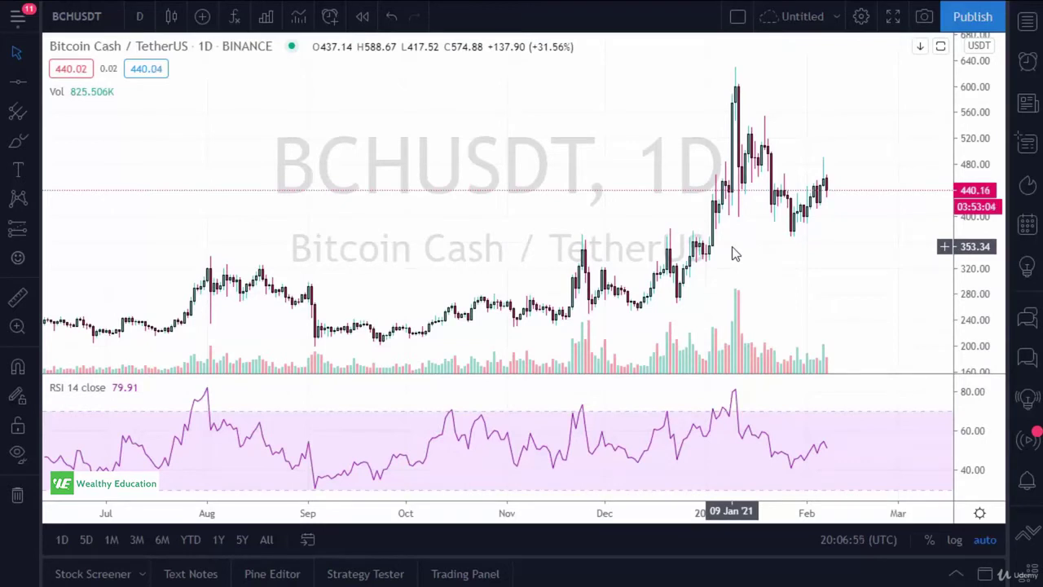
- Draw a horizontal line at about 375.94, just beneath the late-January lows
left_click(20, 85)
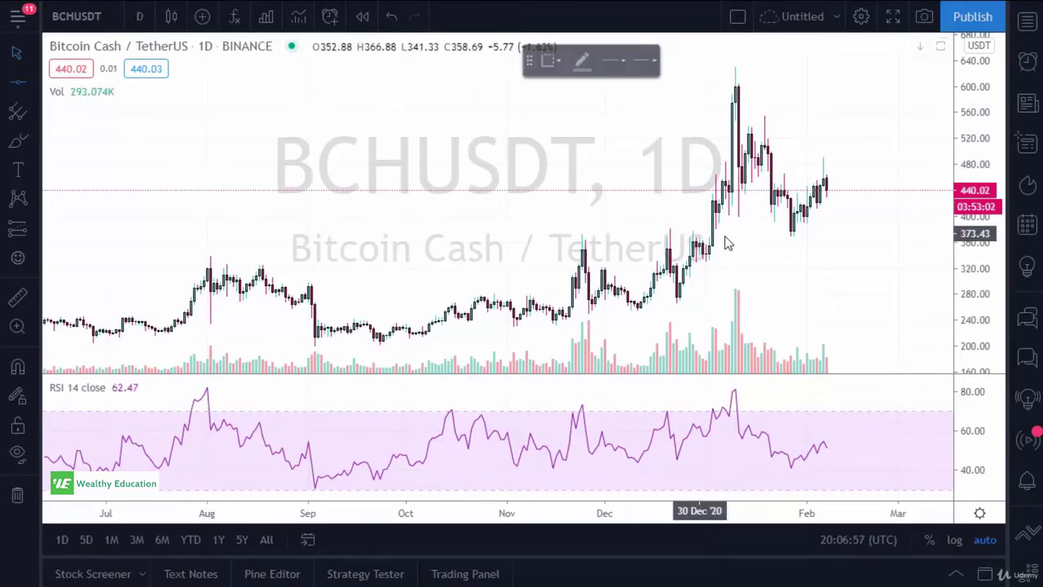
left_click(661, 240)
left_click(740, 272)
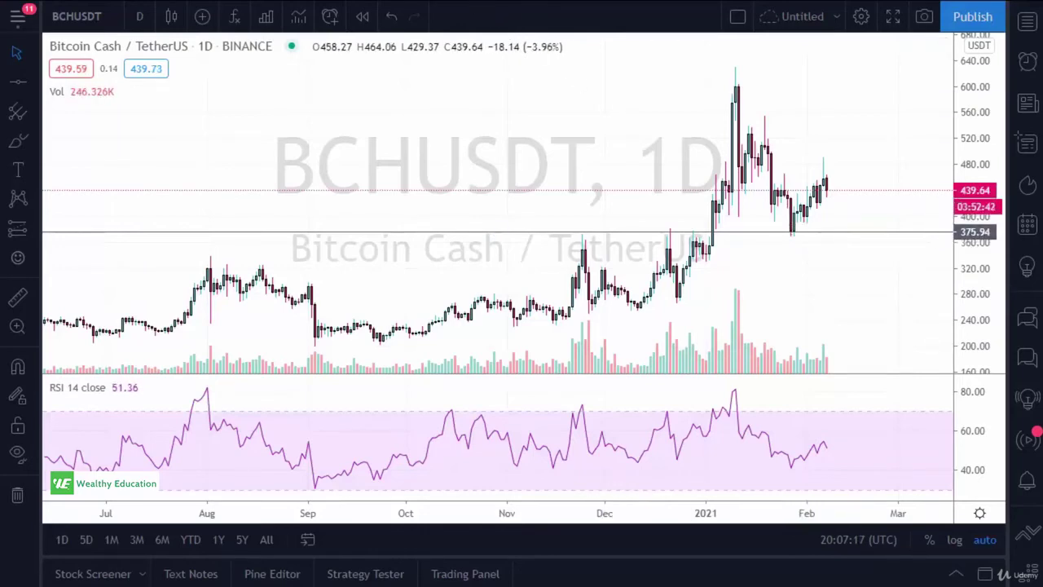
- Switch the chart to BNBUSDT daily and add an RSI 14 pane beneath it
left_click(407, 3)
scroll(619, 244, "up", 5)
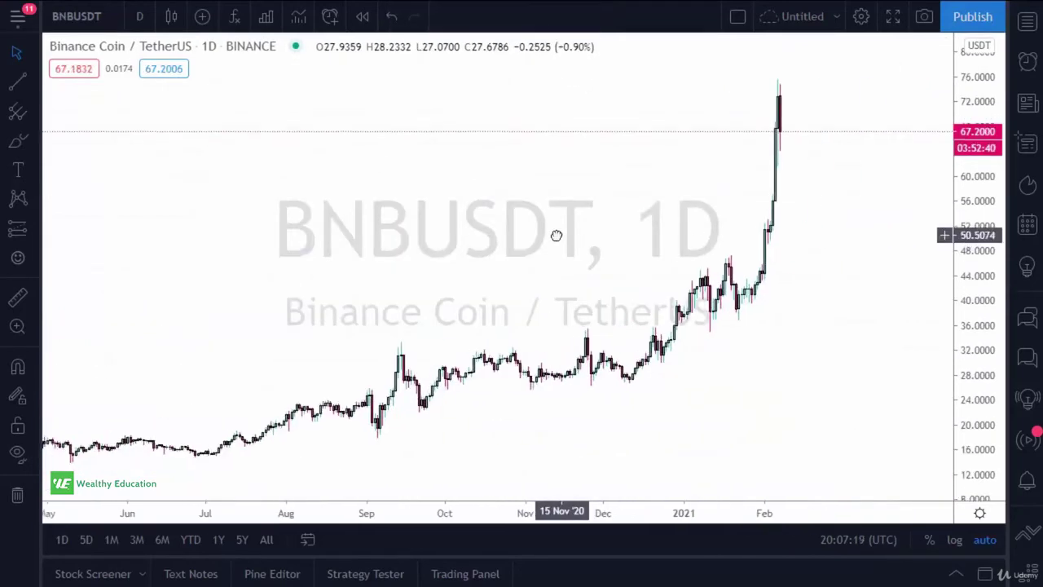
left_click(234, 16)
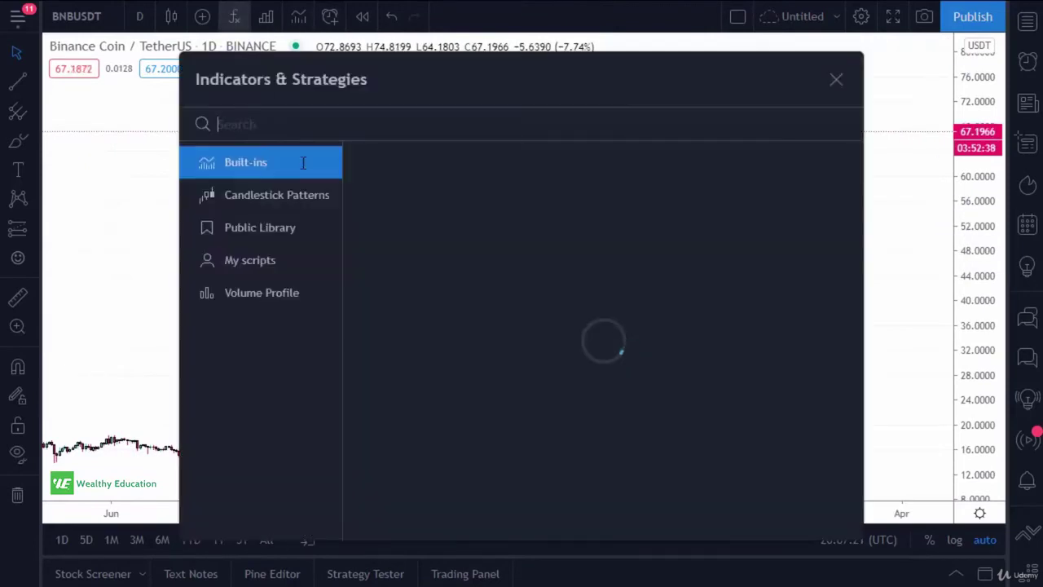
type("rsi")
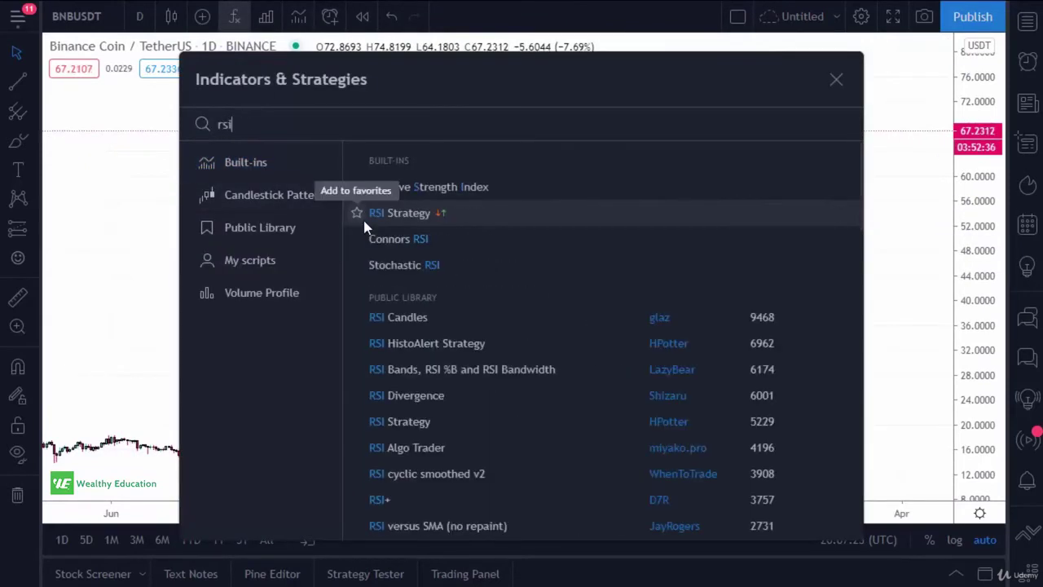
left_click(447, 193)
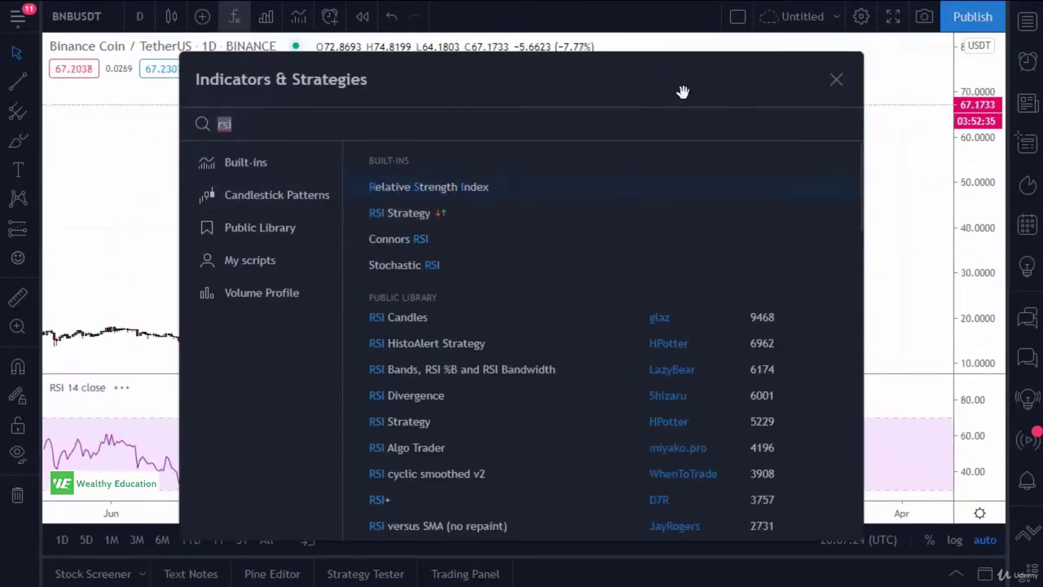
left_click(837, 80)
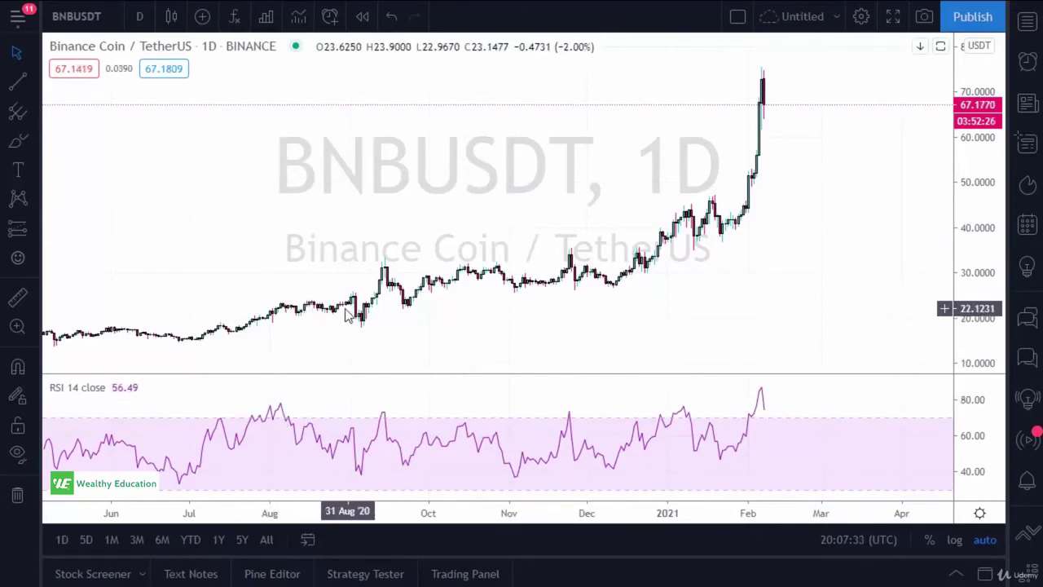
left_click(234, 17)
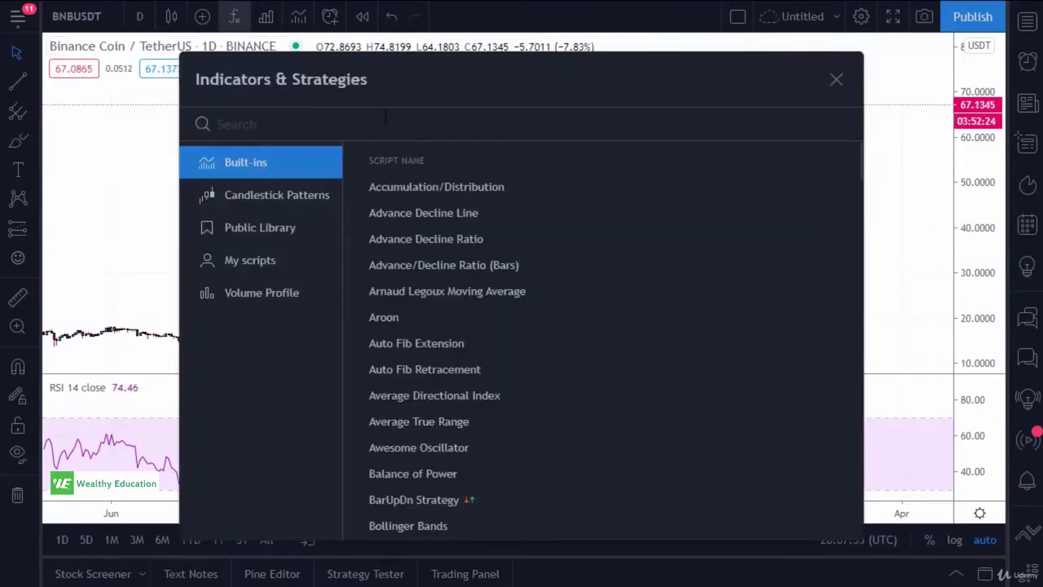
- Add Volume alongside the RSI 14 pane, showing bars that spike in early February
type("vol")
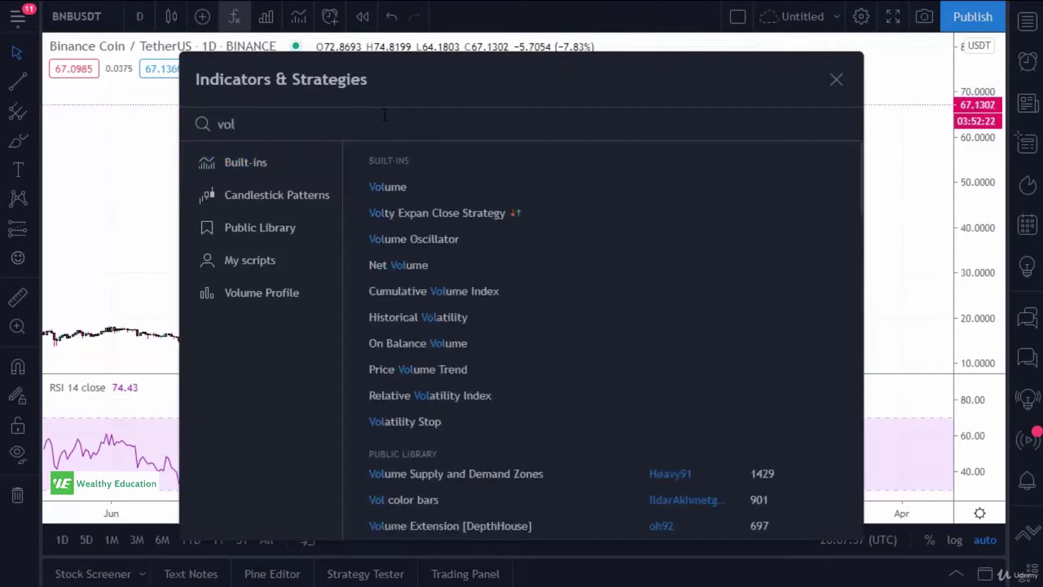
left_click(396, 189)
left_click(835, 80)
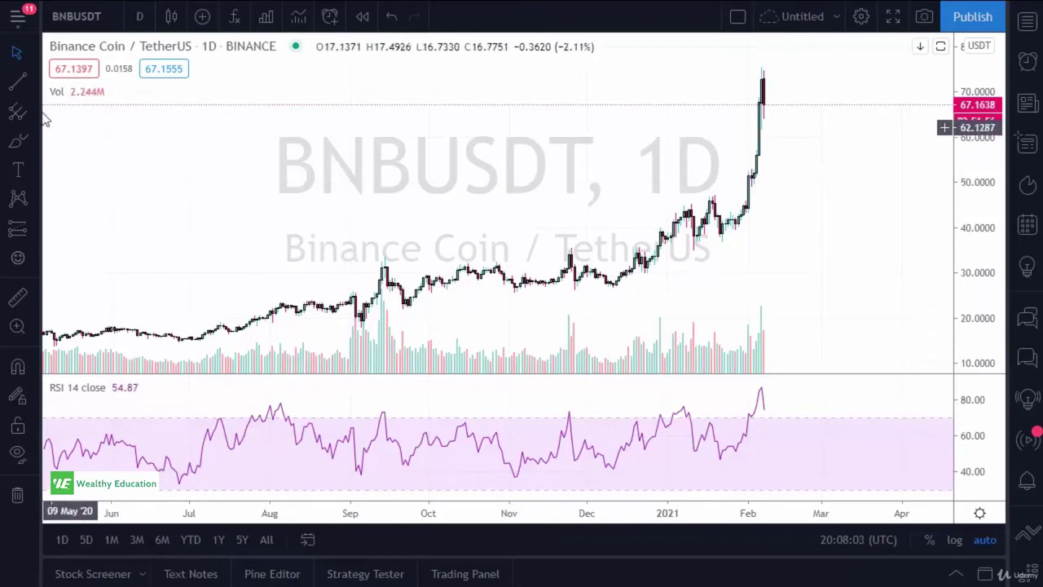
- Draw horizontal levels at 33.66 and 48.43 on the BNBUSDT chart
left_click(38, 84)
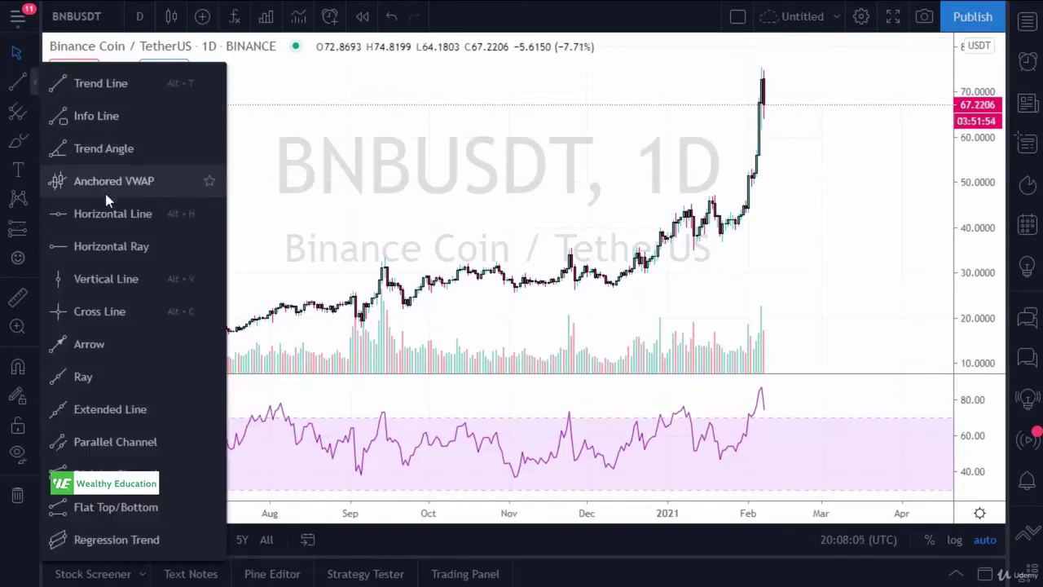
left_click(109, 213)
left_click(301, 257)
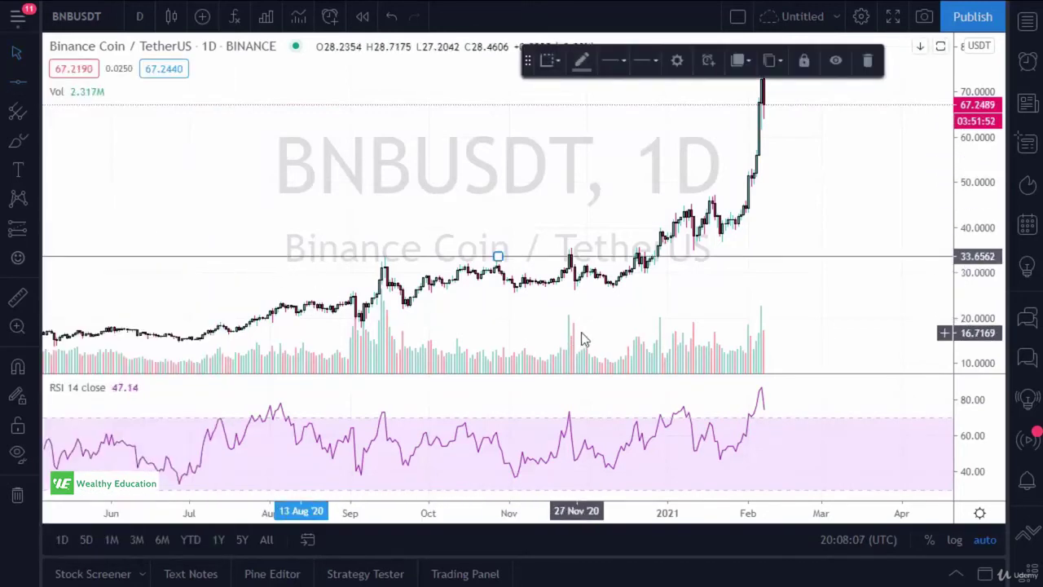
left_click(525, 269)
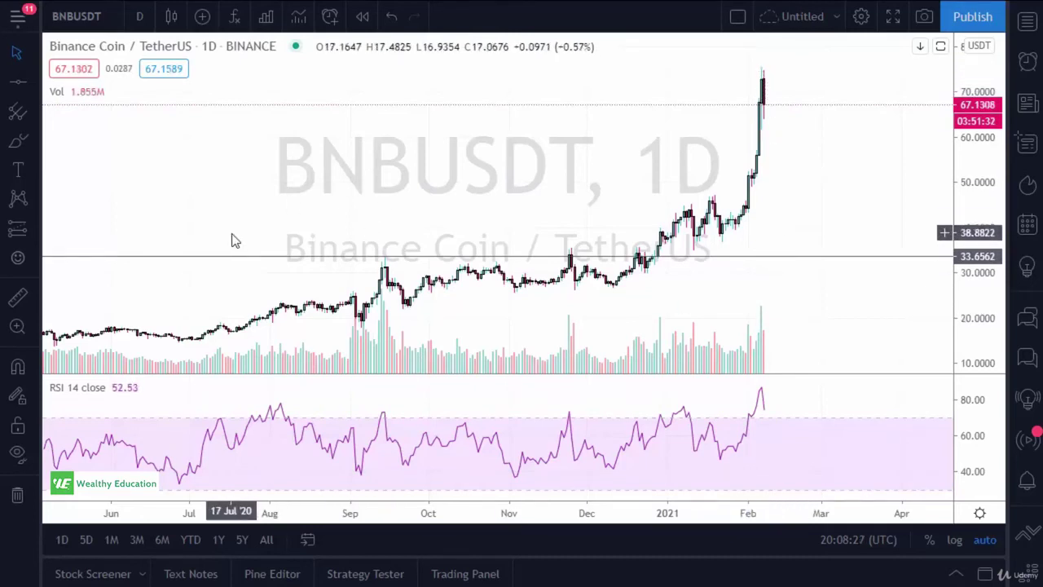
left_click(481, 181)
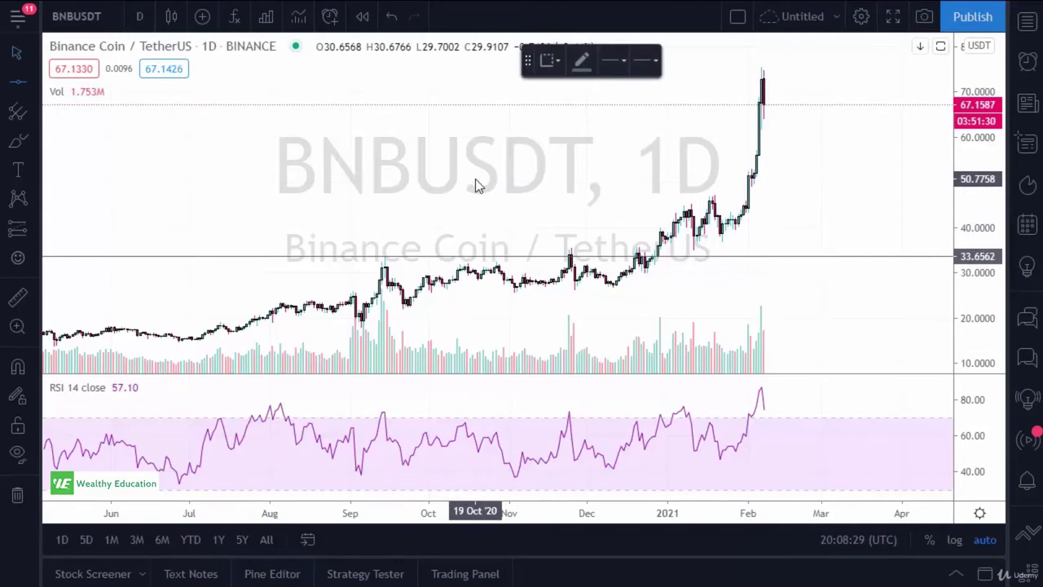
left_click_drag(498, 180, 500, 191)
left_click(794, 178)
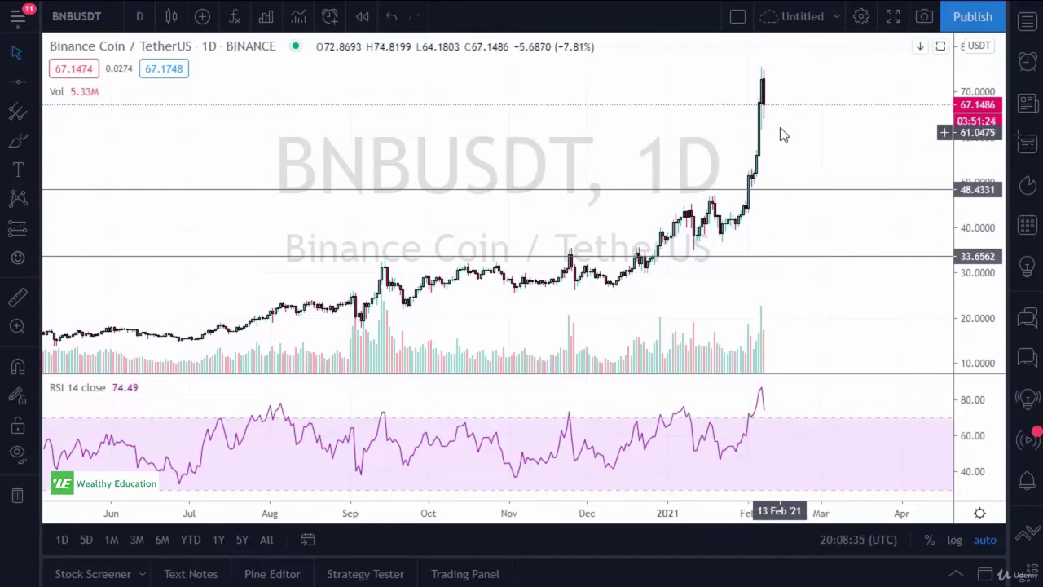
- Sketch three red freehand strokes around the price peak and volume area
left_click_drag(773, 120, 790, 184)
left_click_drag(813, 300, 813, 371)
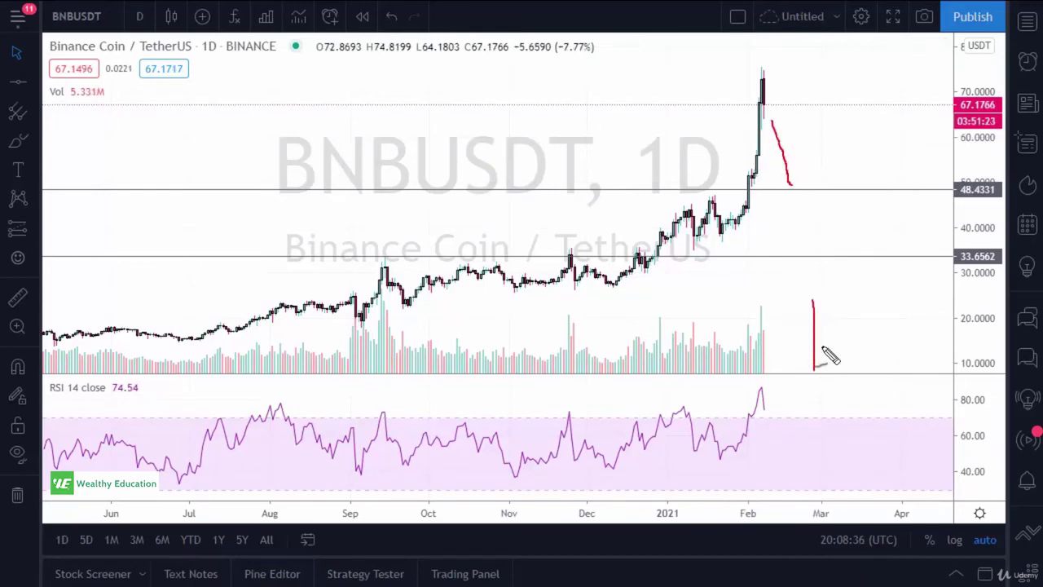
left_click_drag(801, 179, 828, 90)
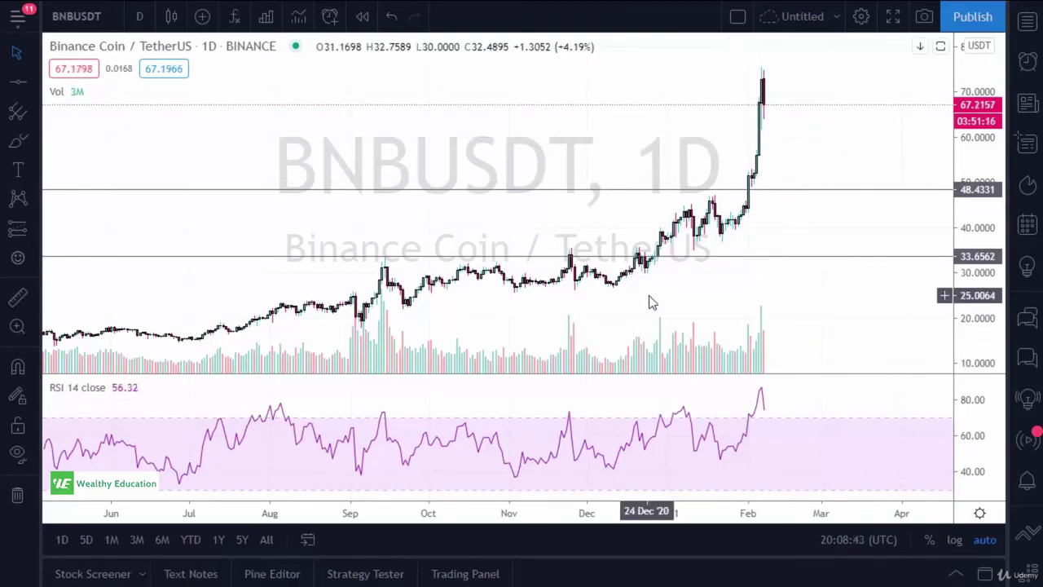
left_click(234, 17)
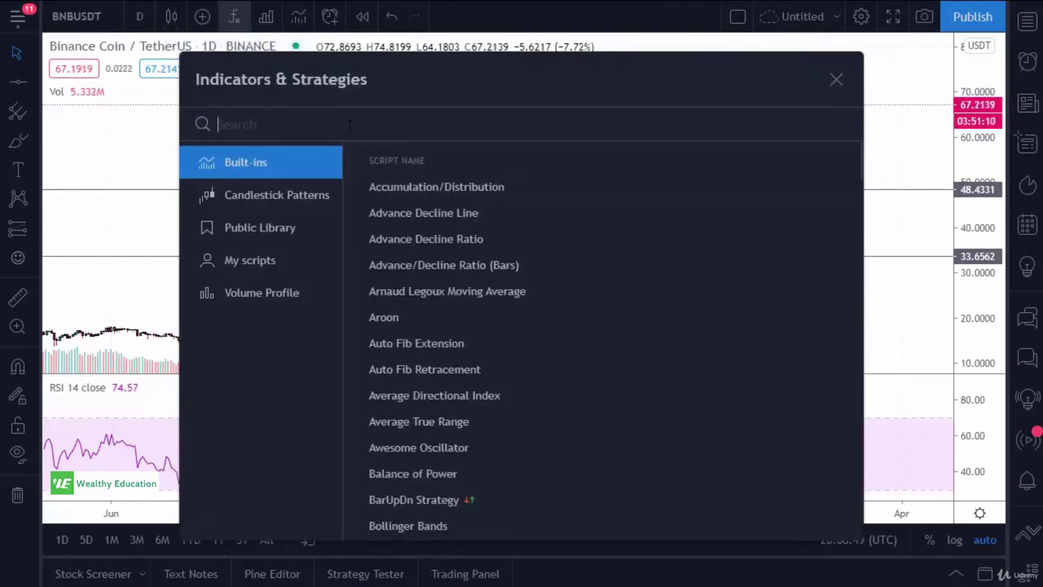
- Add Moving Average twice, giving two MA 9 close overlays on the BNBUSDT chart
type("s")
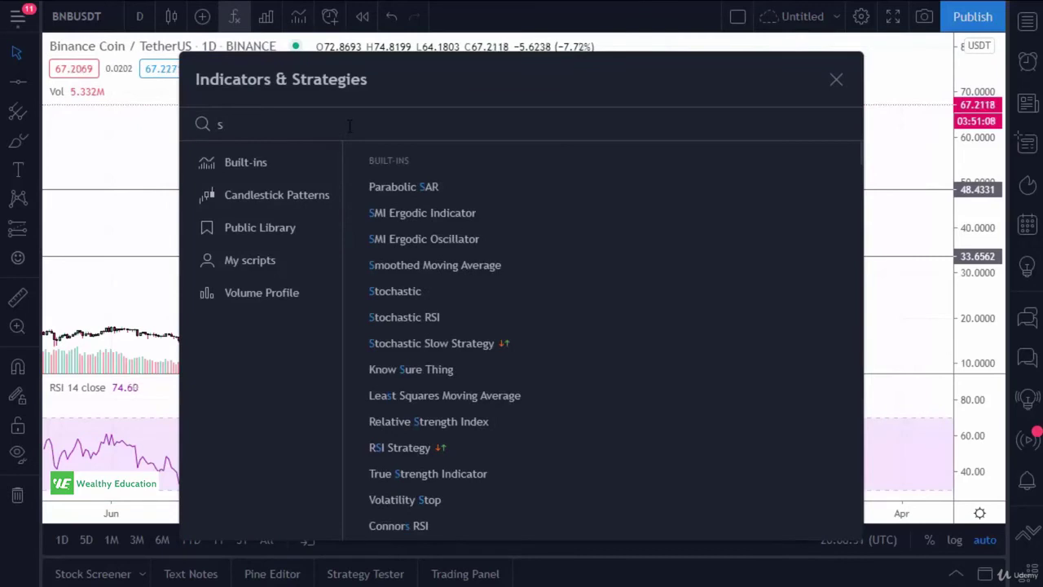
key("BackSpace")
type("mov")
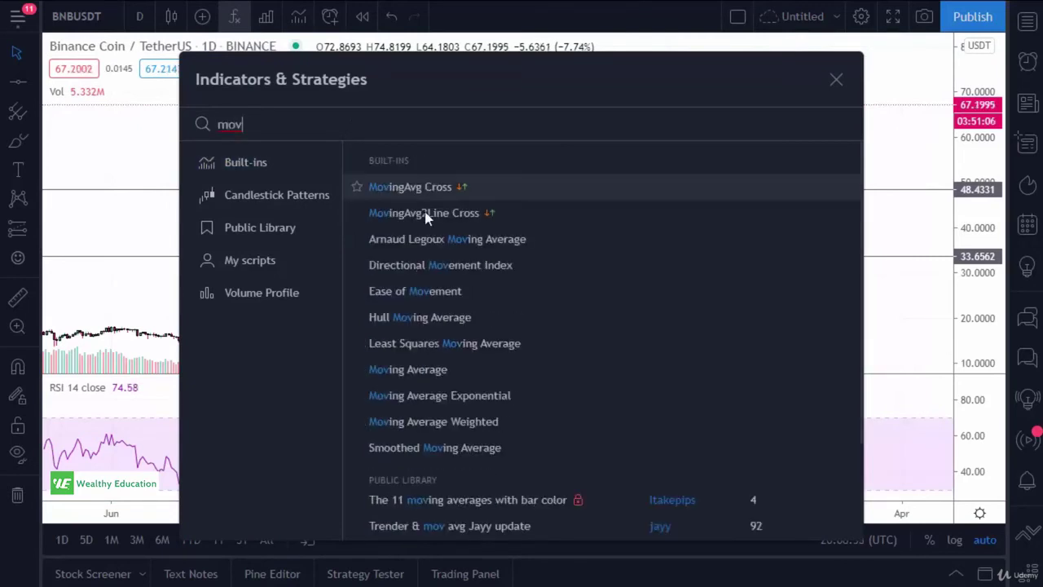
left_click(444, 378)
left_click(443, 377)
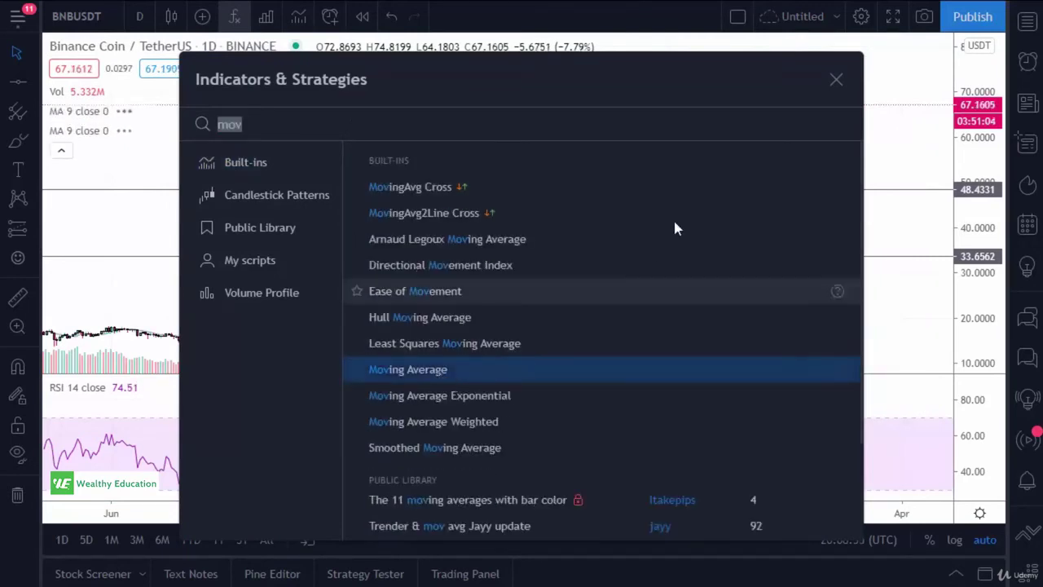
left_click(835, 80)
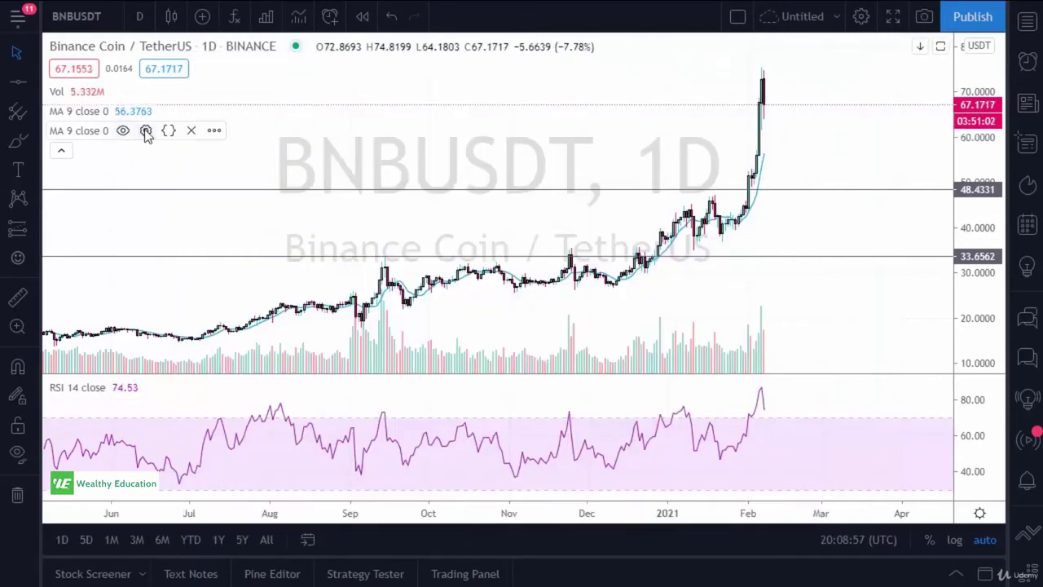
left_click(146, 130)
- Set the first moving average to a black line with Length 200
left_click(463, 285)
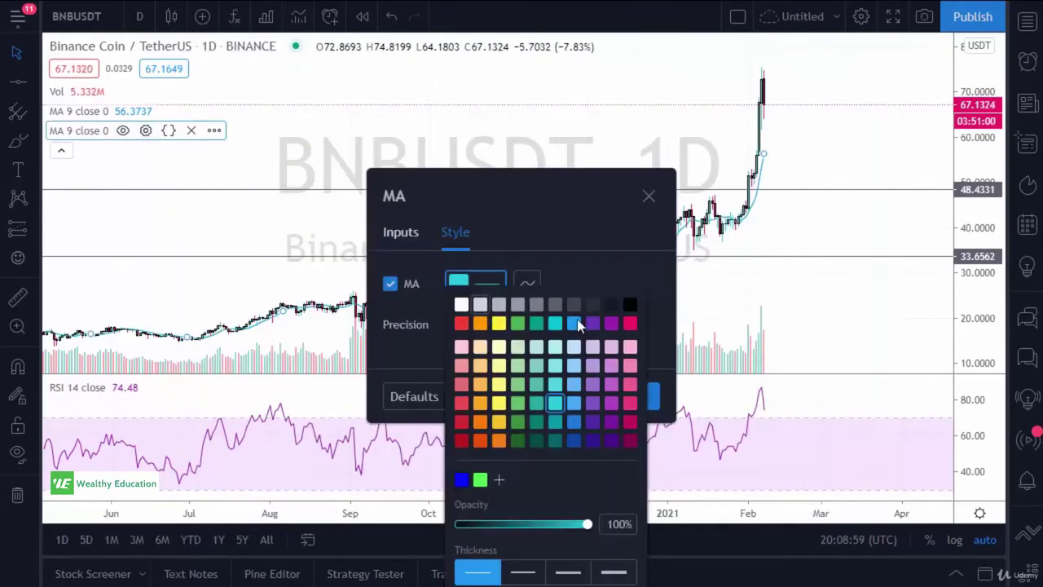
left_click(630, 305)
left_click(479, 269)
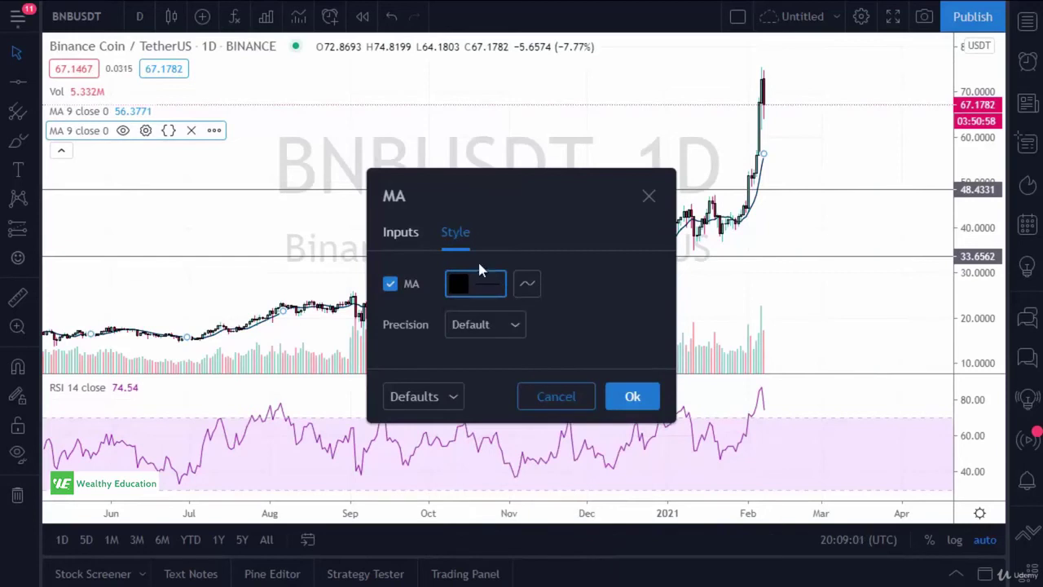
left_click(400, 233)
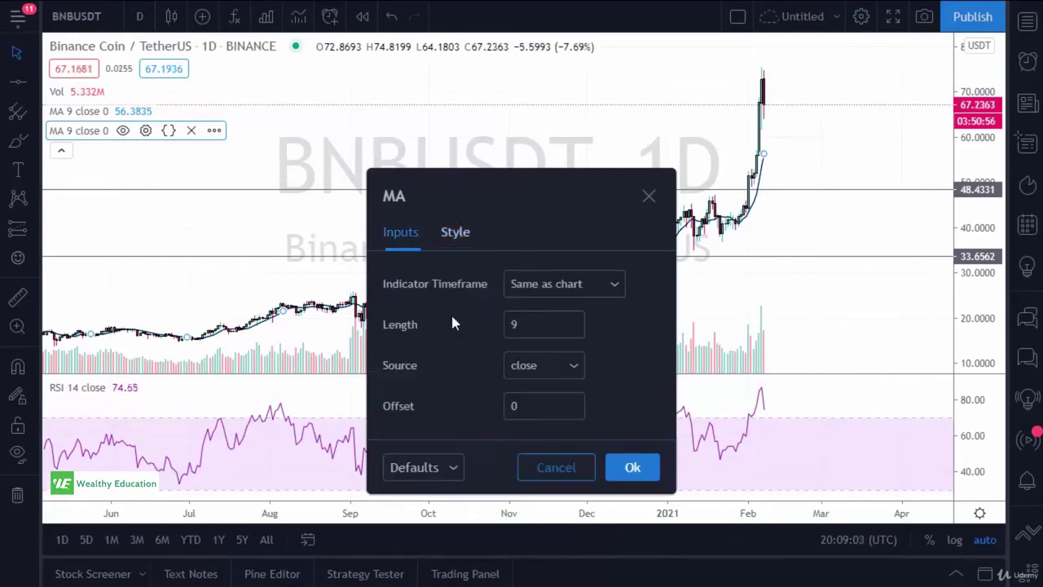
left_click(507, 325)
type("200")
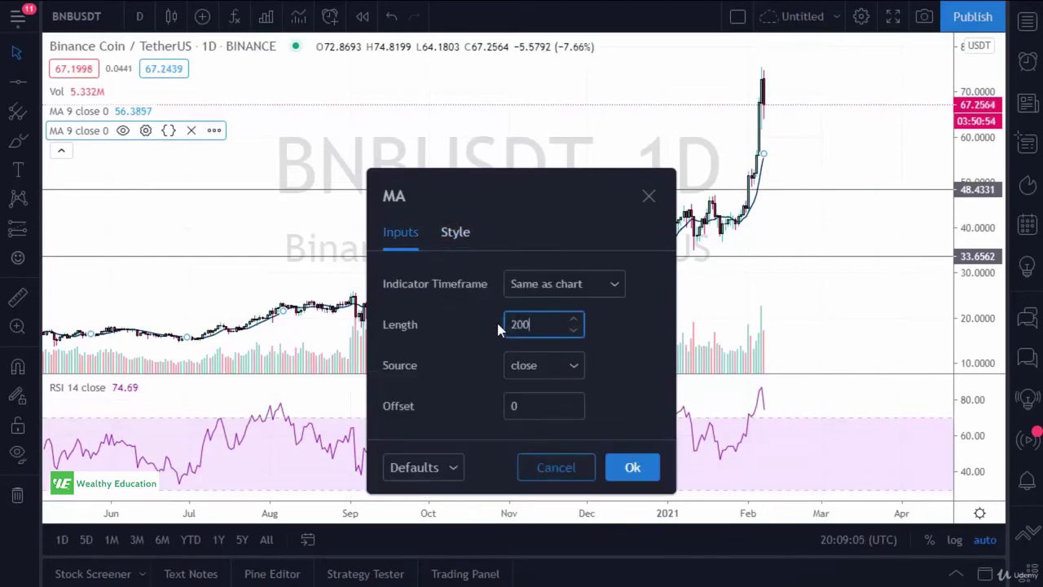
left_click(632, 466)
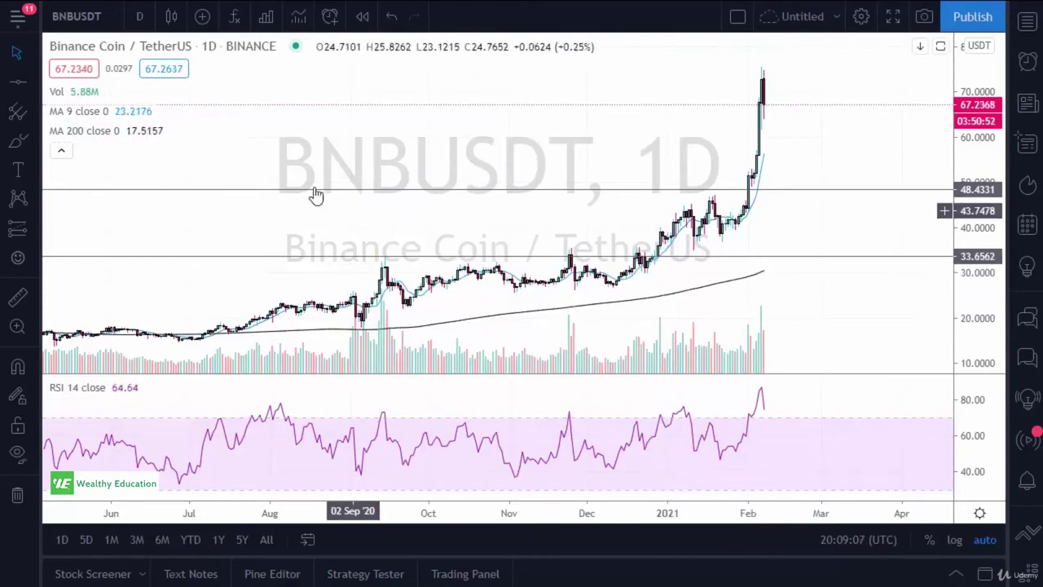
- Change the remaining 9-period moving average to Length 50 with a pink line
left_click(145, 111)
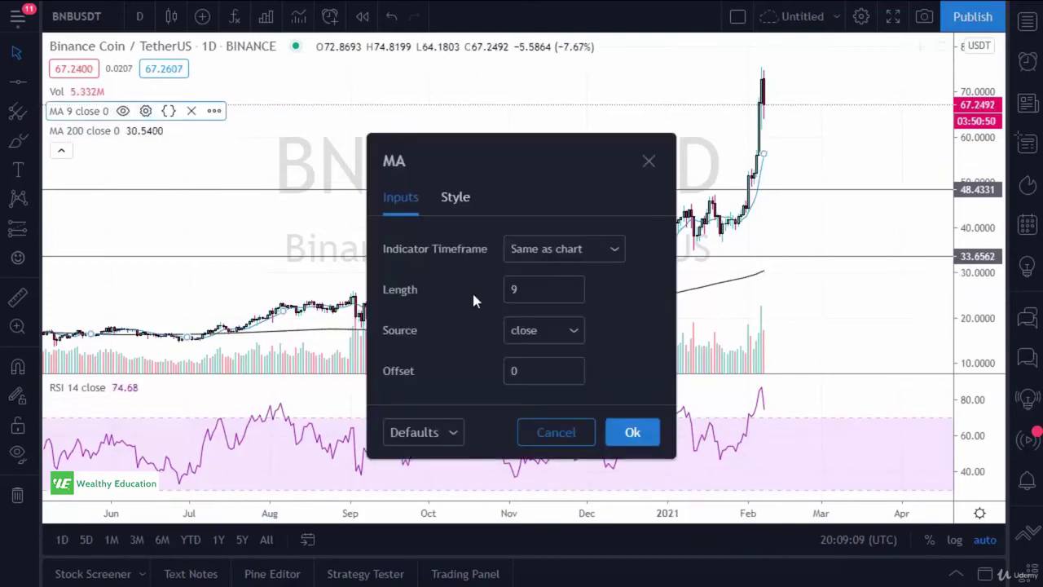
left_click(503, 289)
type("50")
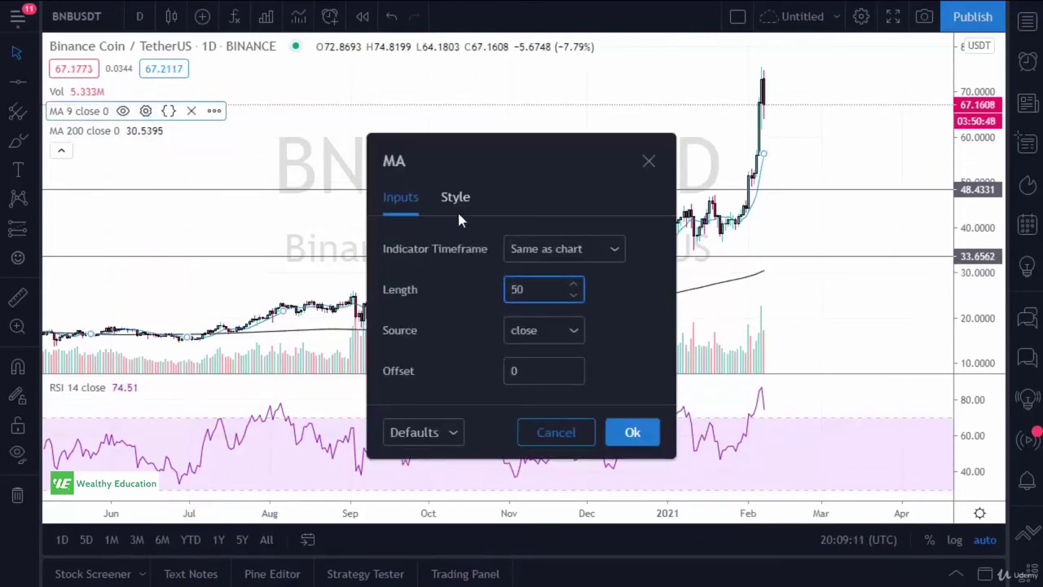
left_click(455, 198)
left_click(494, 249)
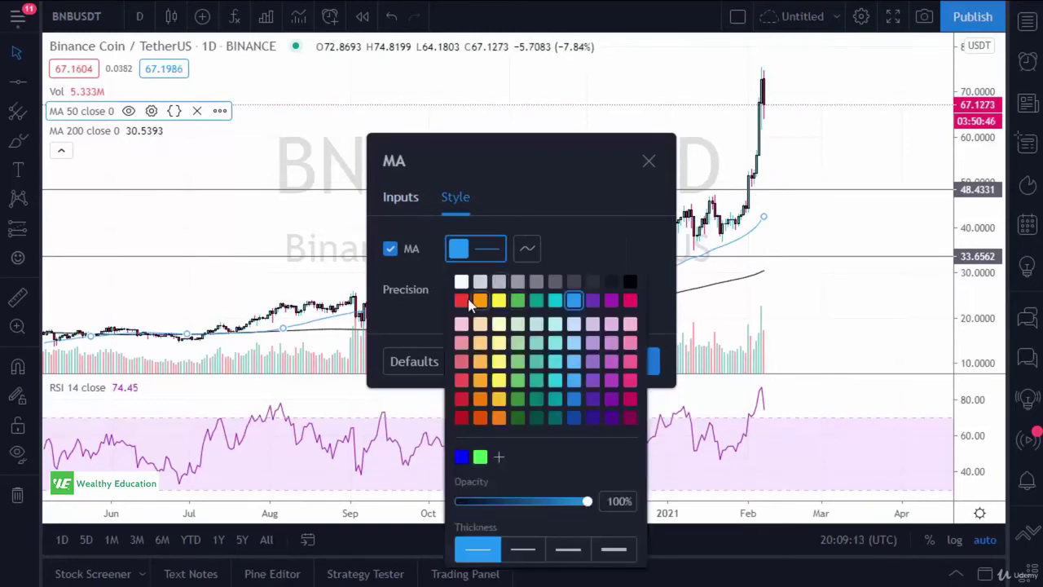
left_click(630, 300)
left_click(572, 224)
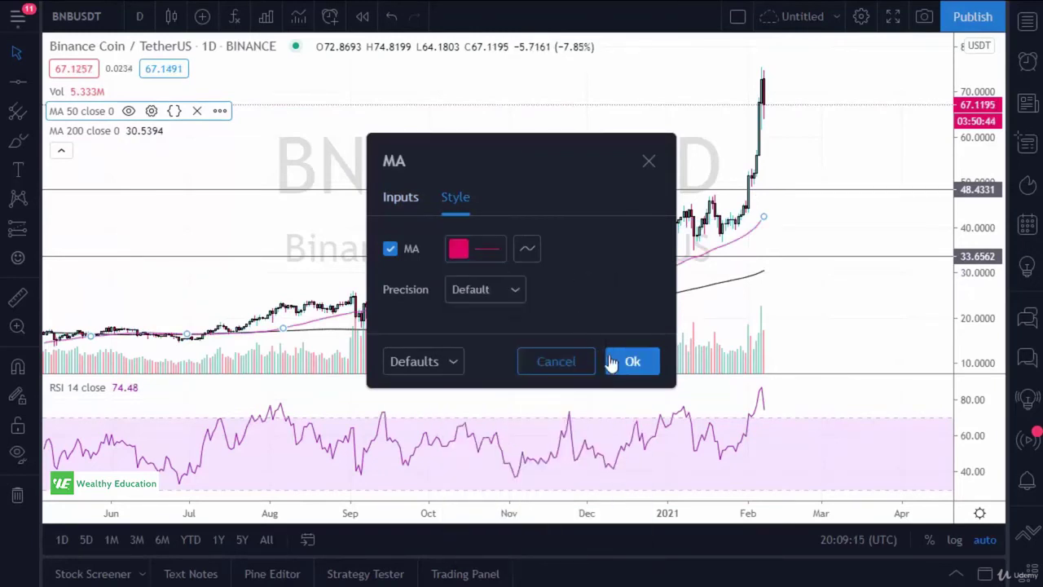
left_click(629, 361)
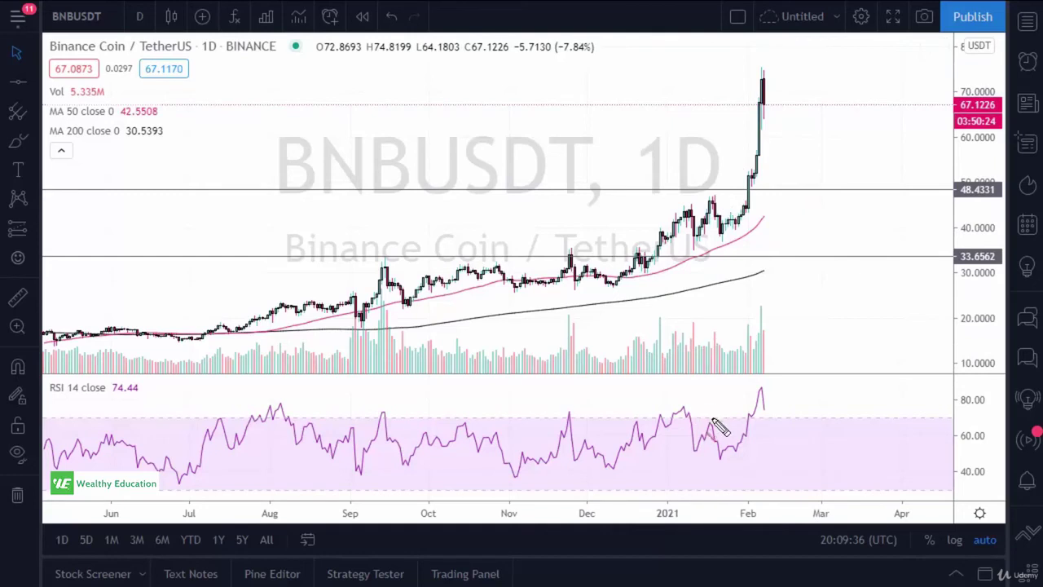
- Brush red rising lines over the RSI and price highs, then circle the latest volume bar and RSI peak
left_click_drag(667, 403, 789, 381)
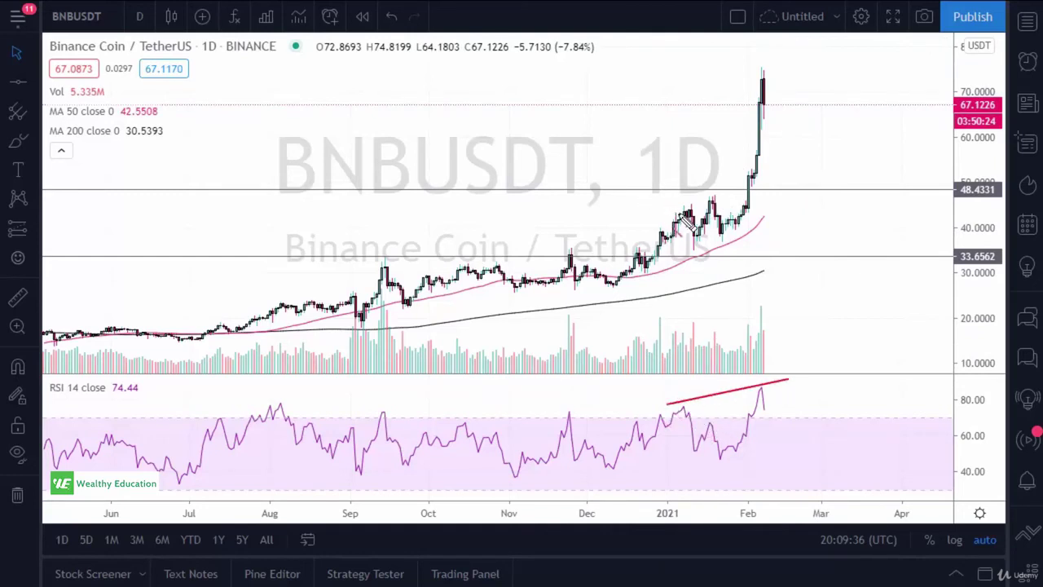
left_click_drag(680, 214, 763, 62)
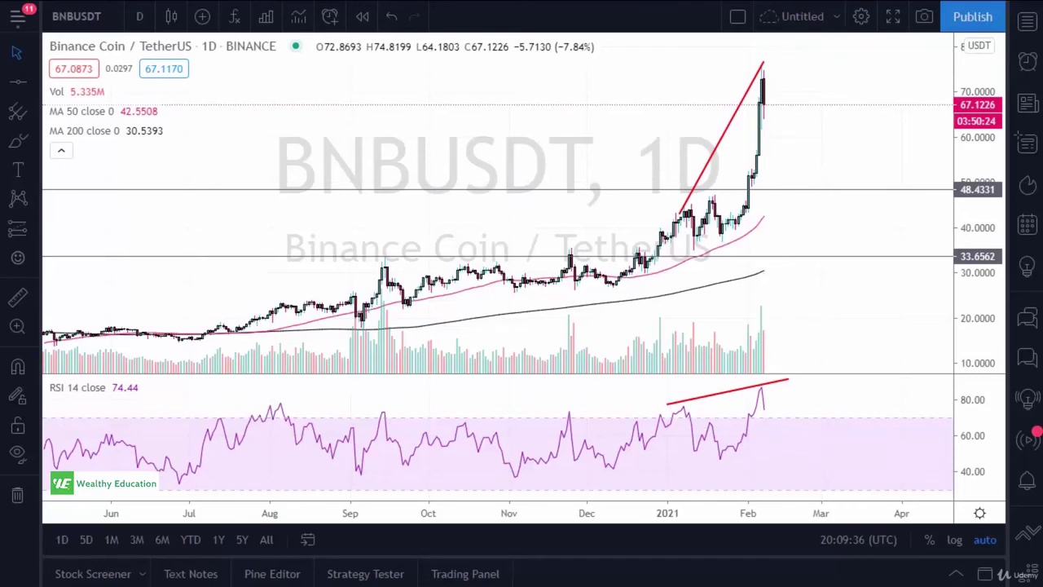
mouse_move(761, 294)
left_mouse_down()
mouse_move(754, 318)
mouse_move(761, 293)
left_mouse_up()
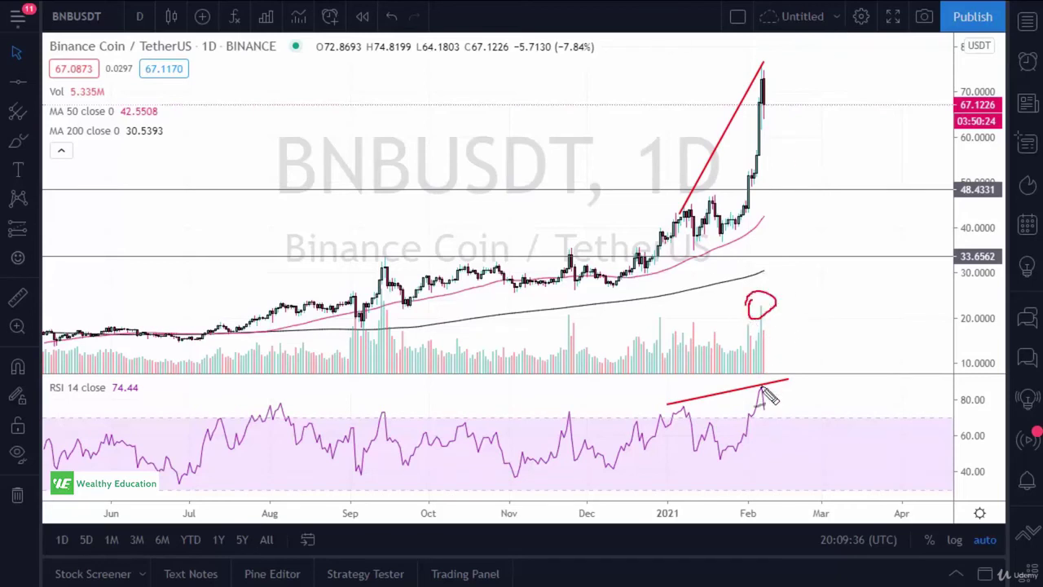
mouse_move(756, 375)
left_mouse_down()
mouse_move(755, 393)
mouse_move(756, 364)
left_mouse_up()
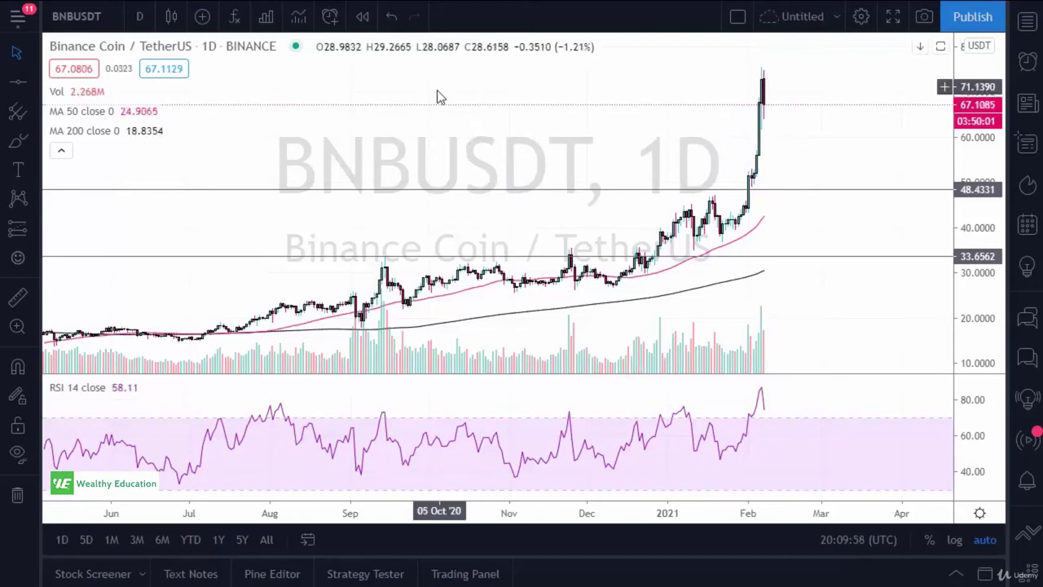
- Remove all indicators, then all drawings, from the chart's right-click menu
right_click(435, 95)
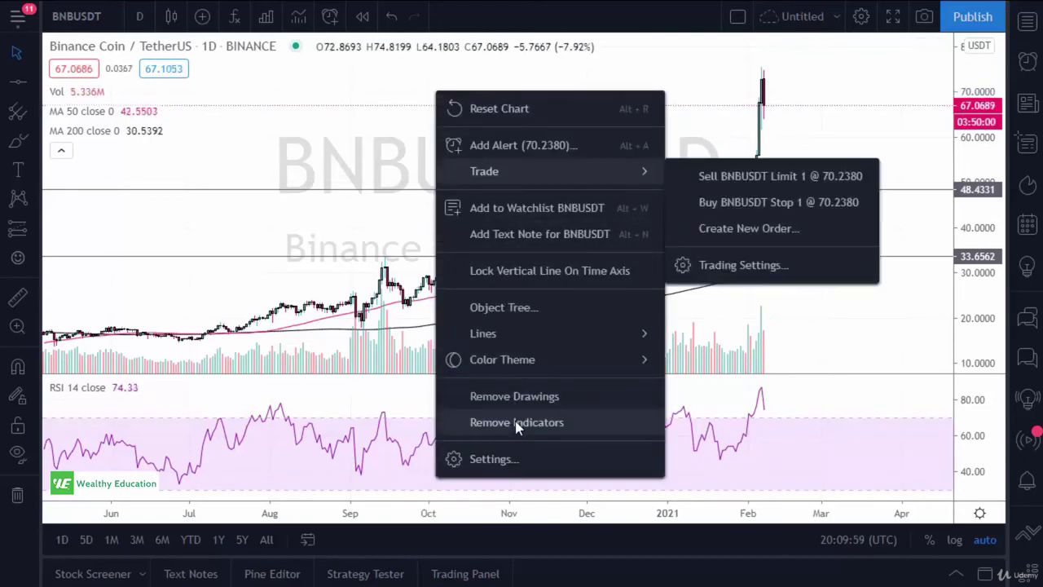
left_click(517, 424)
right_click(416, 155)
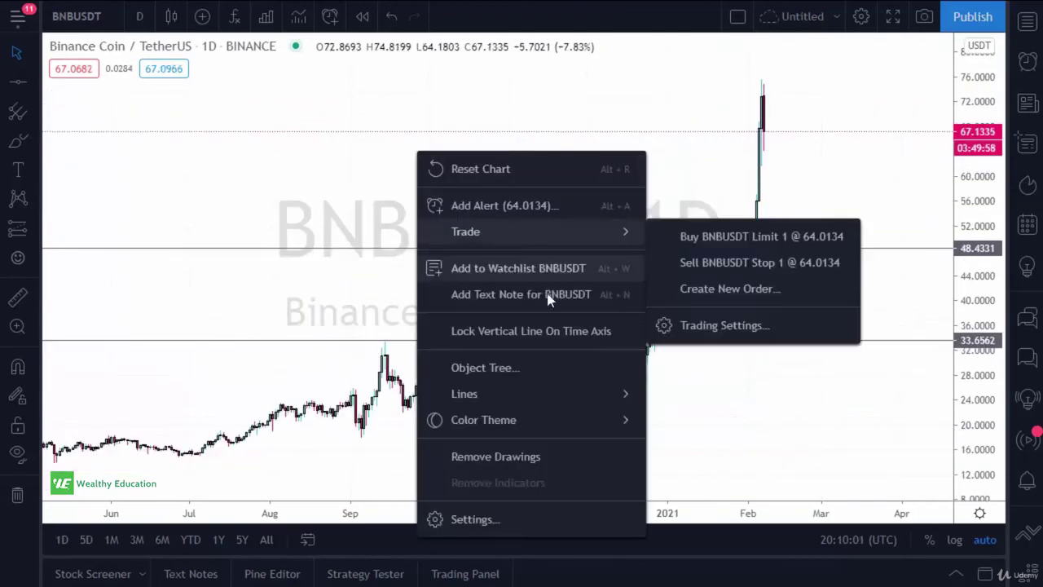
left_click(513, 453)
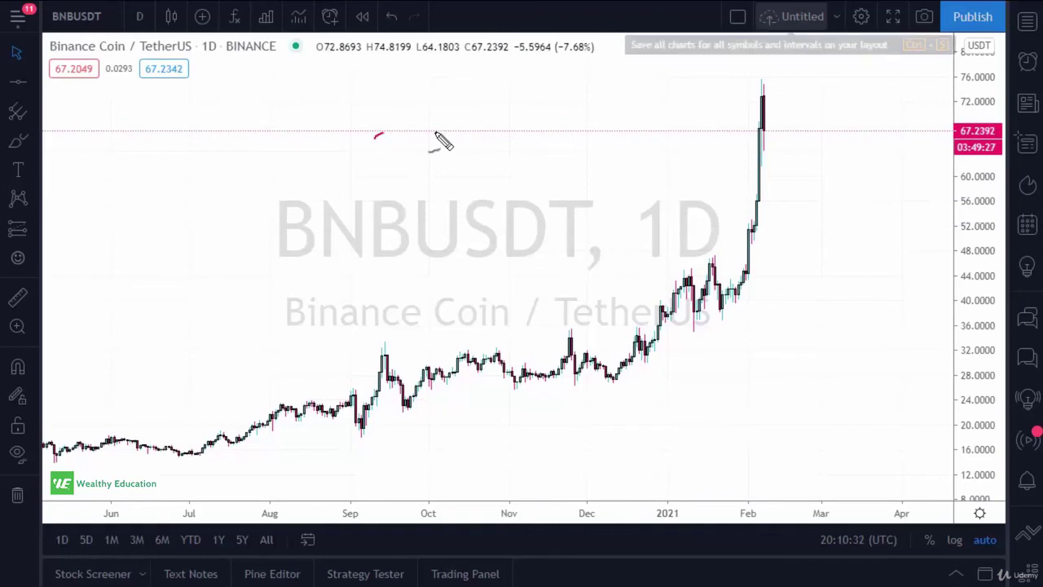
- Draw two red horizontal strokes, a red rectangle around the watermark, and a hooked zigzag inside it
left_click_drag(438, 134, 576, 129)
left_click_drag(388, 223, 634, 221)
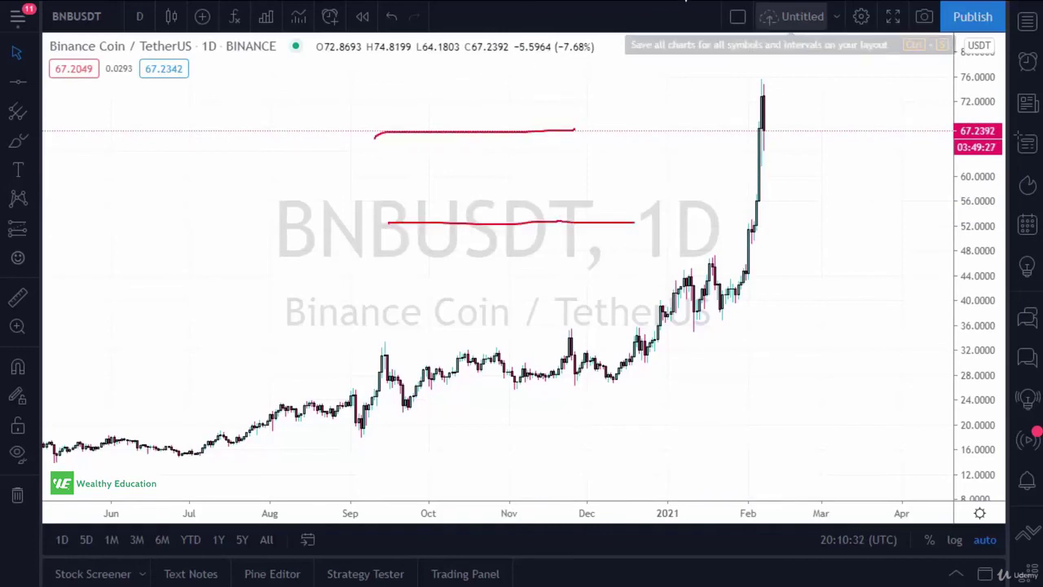
left_click_drag(257, 272, 504, 342)
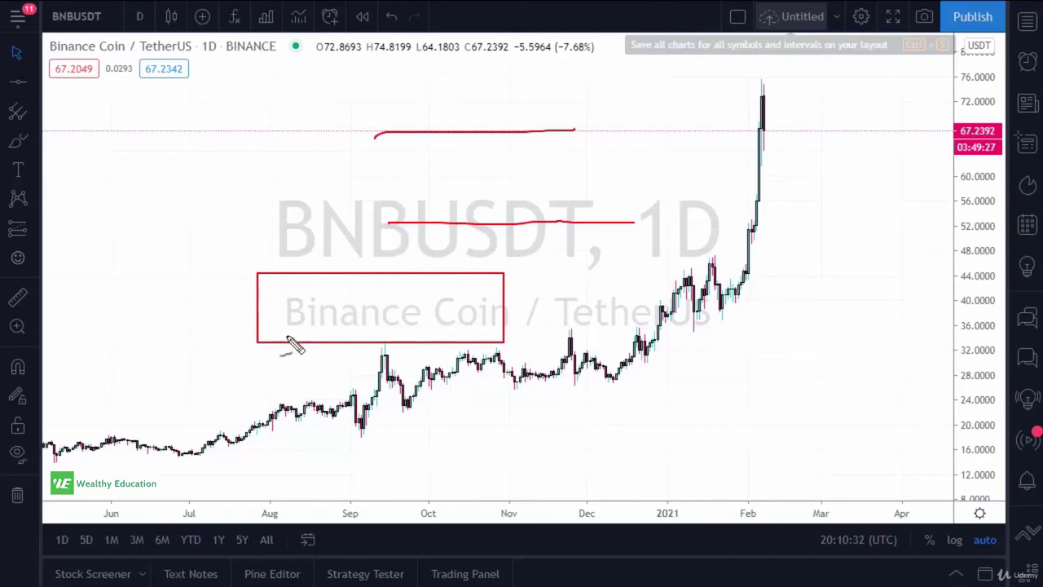
mouse_move(267, 342)
left_mouse_down()
mouse_move(300, 279)
mouse_move(308, 332)
mouse_move(335, 303)
mouse_move(358, 333)
mouse_move(403, 275)
mouse_move(417, 336)
left_mouse_up()
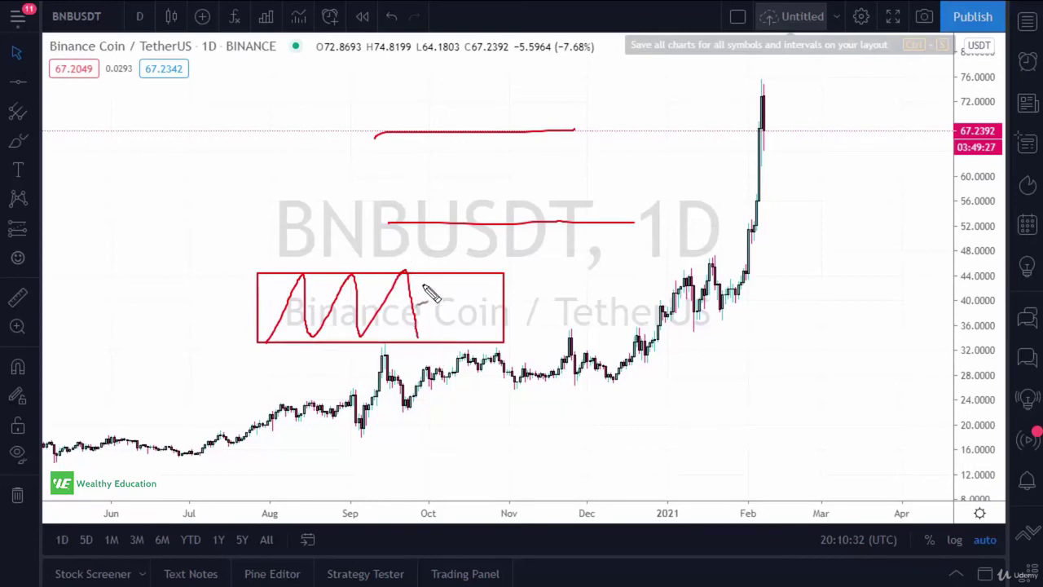
left_click_drag(426, 350, 430, 330)
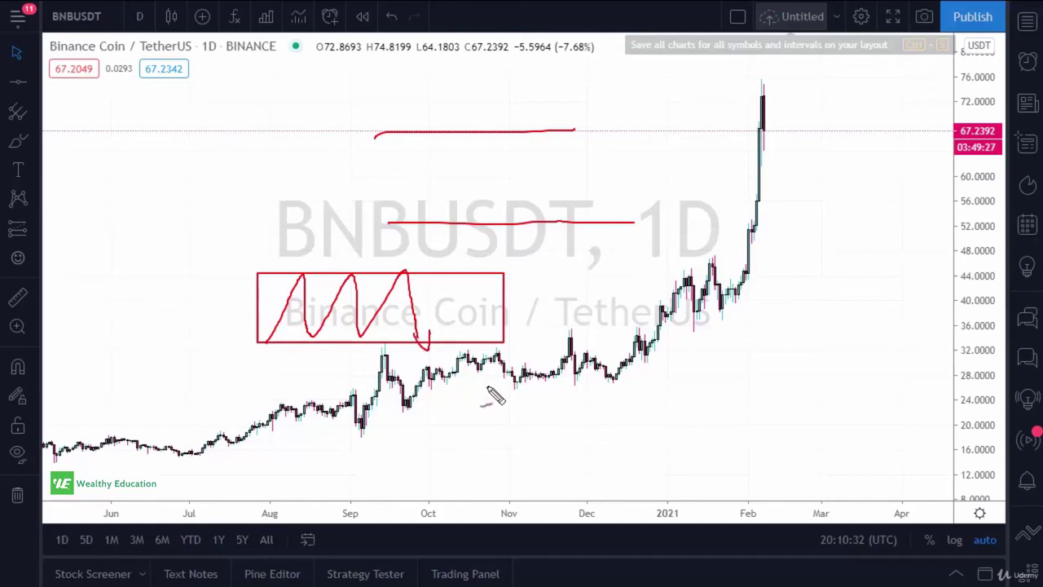